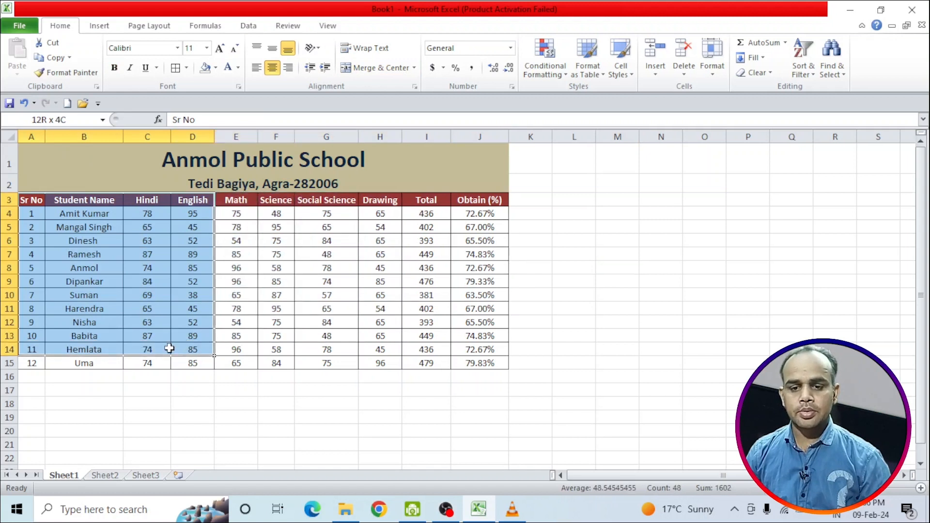
# Review the subject marks and the Total and Obtain (%) columns in the student table.
pyautogui.click(213, 250)
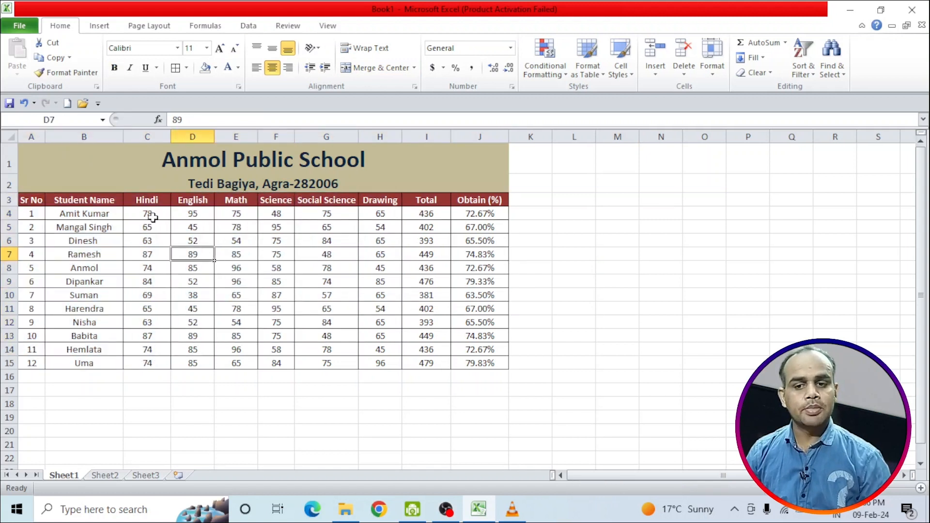
pyautogui.moveTo(148, 213); pyautogui.dragTo(381, 330)
pyautogui.moveTo(425, 213); pyautogui.dragTo(428, 365)
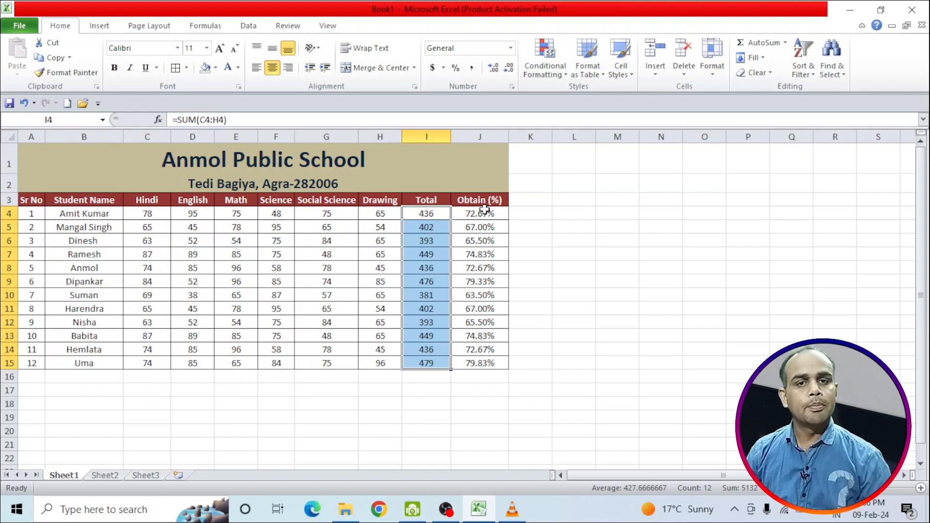
pyautogui.moveTo(481, 215); pyautogui.dragTo(473, 364)
pyautogui.click(581, 281)
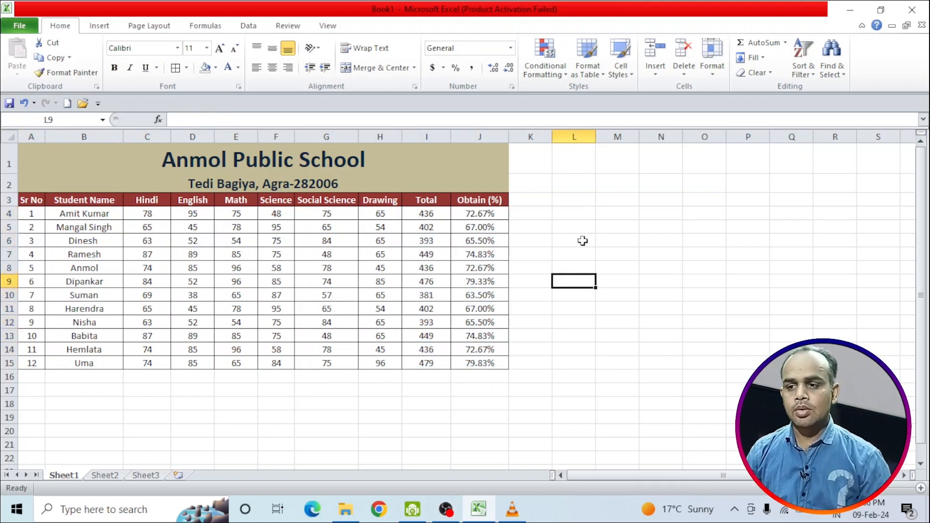
# Look through the Conditional Formatting choices: highlight cells, top/bottom, data bars, color scales, icon sets and rule management.
pyautogui.click(552, 77)
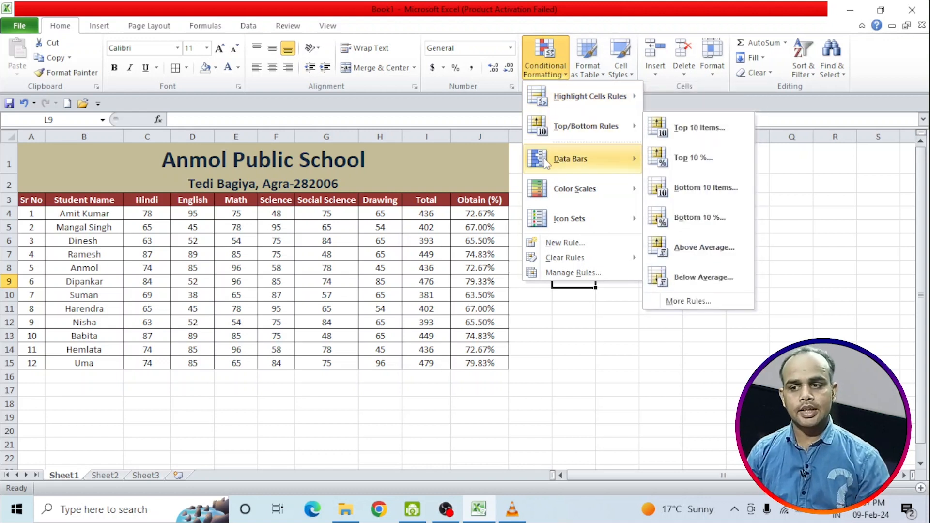
pyautogui.moveTo(553, 109)
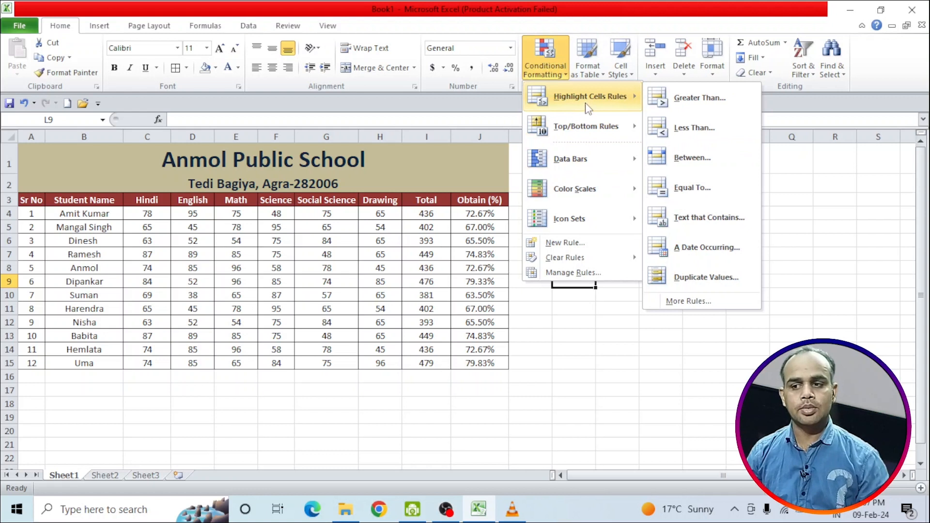
pyautogui.moveTo(587, 139)
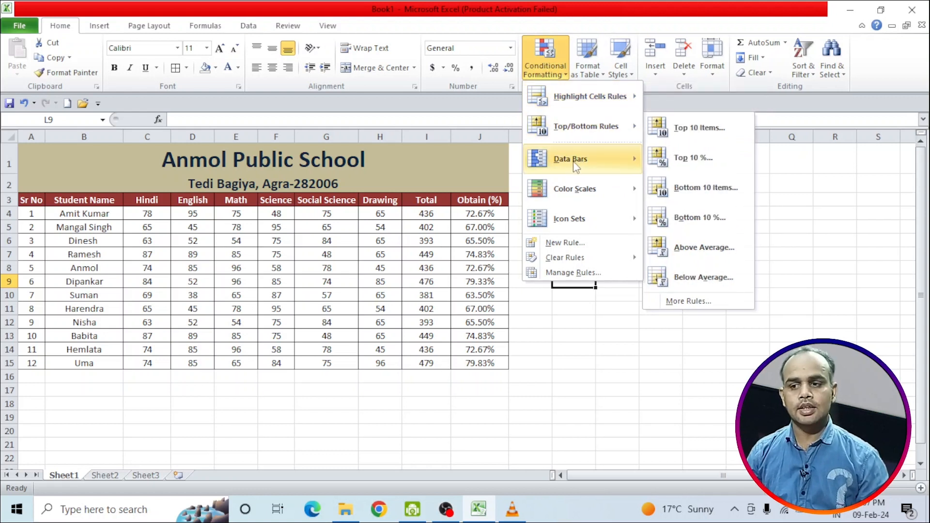
pyautogui.moveTo(575, 167)
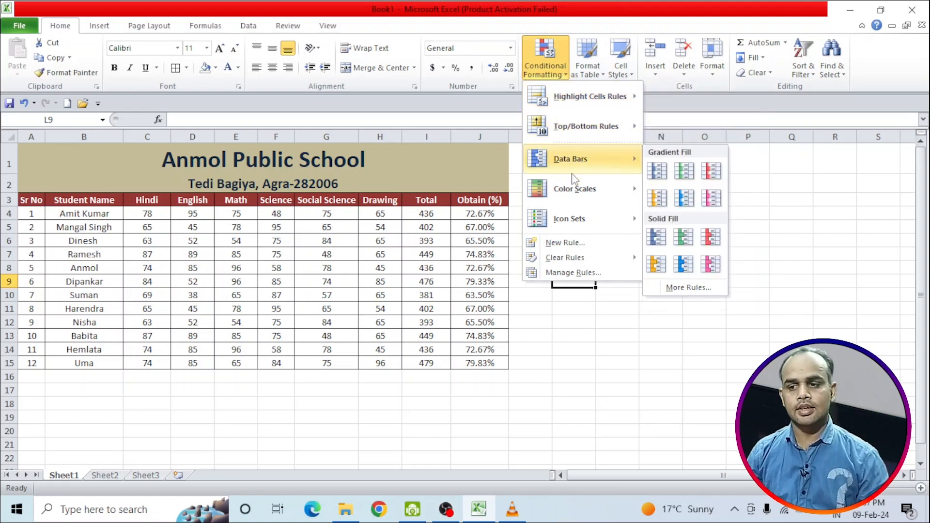
pyautogui.moveTo(575, 194)
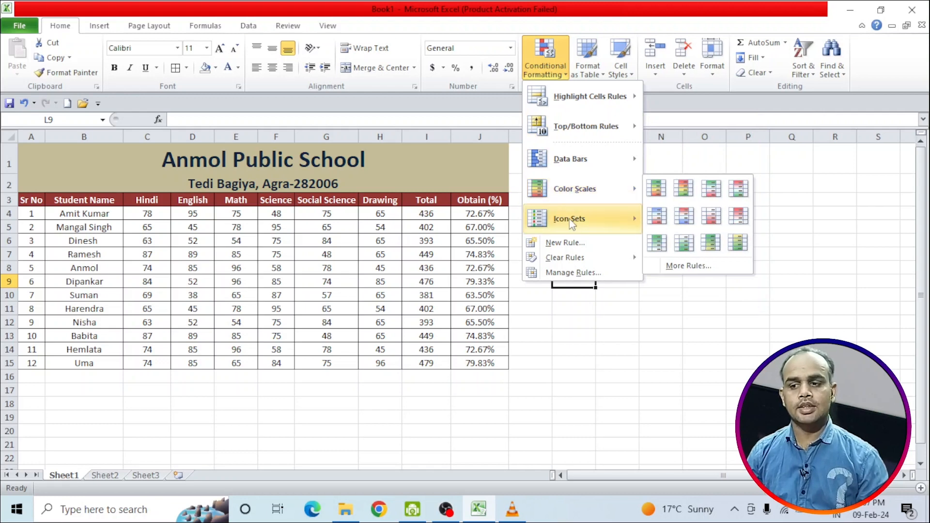
pyautogui.moveTo(569, 219)
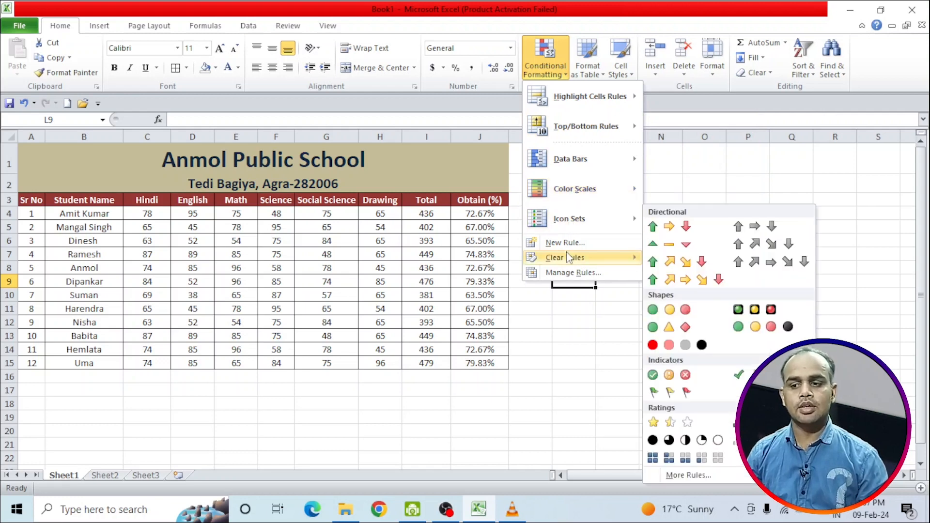
pyautogui.moveTo(577, 264)
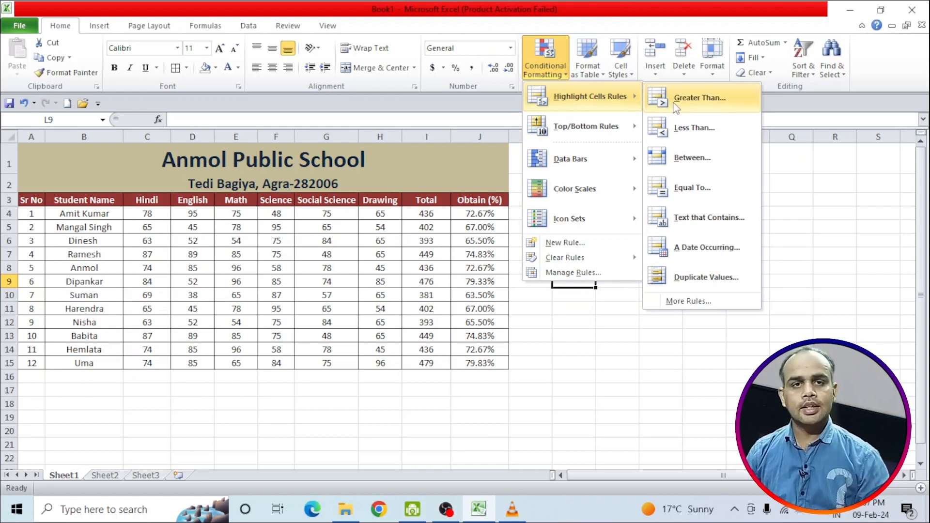
pyautogui.click(407, 279)
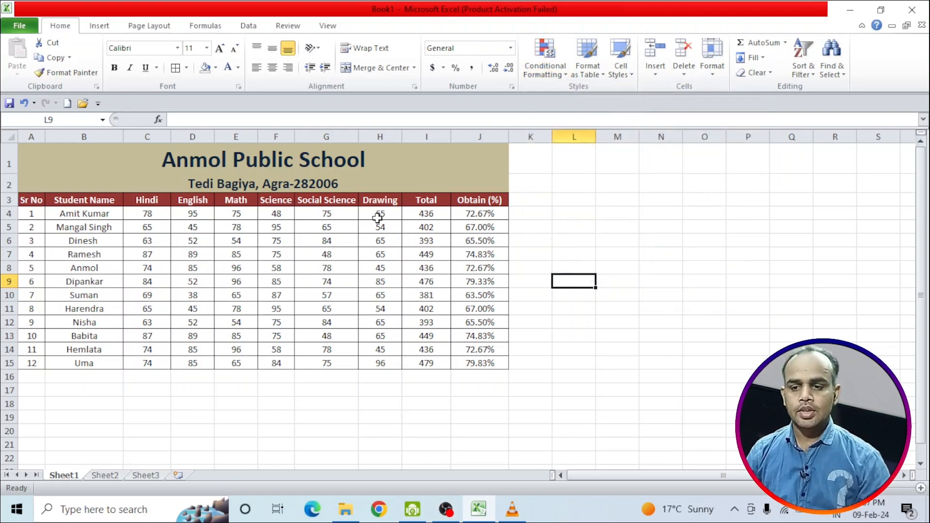
# Start a Greater Than highlight rule on the Total cells I4:I15 with a threshold of 450.
pyautogui.moveTo(436, 213); pyautogui.dragTo(434, 363)
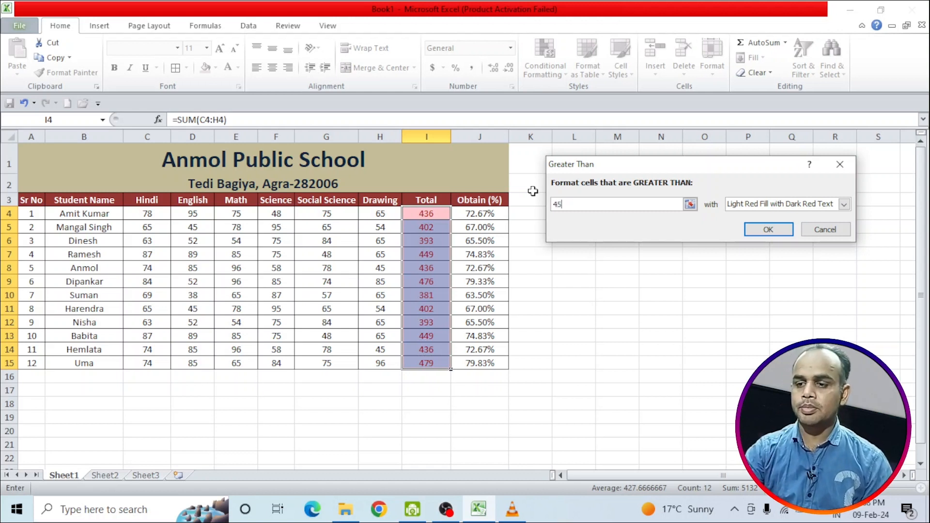
pyautogui.write('0')
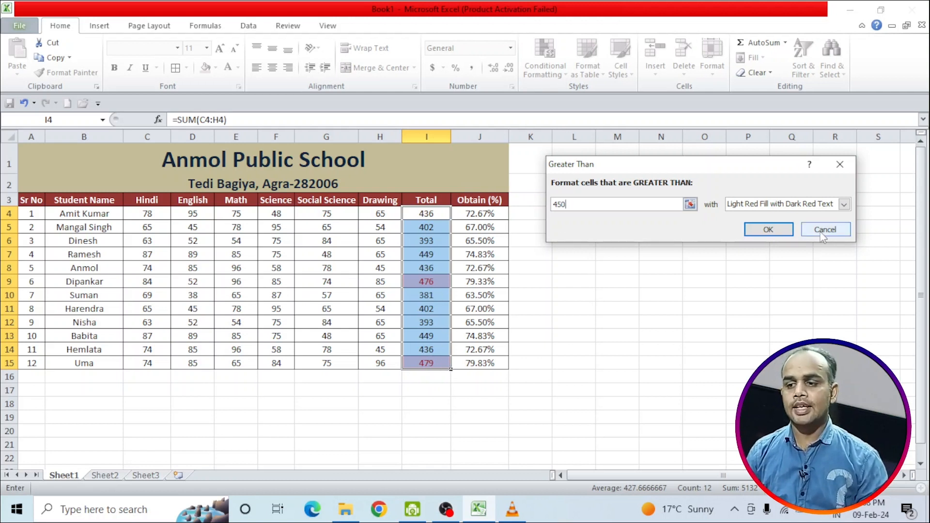
# Try the preset yellow fill with dark yellow text and green fill with dark green text for the rule.
pyautogui.click(844, 204)
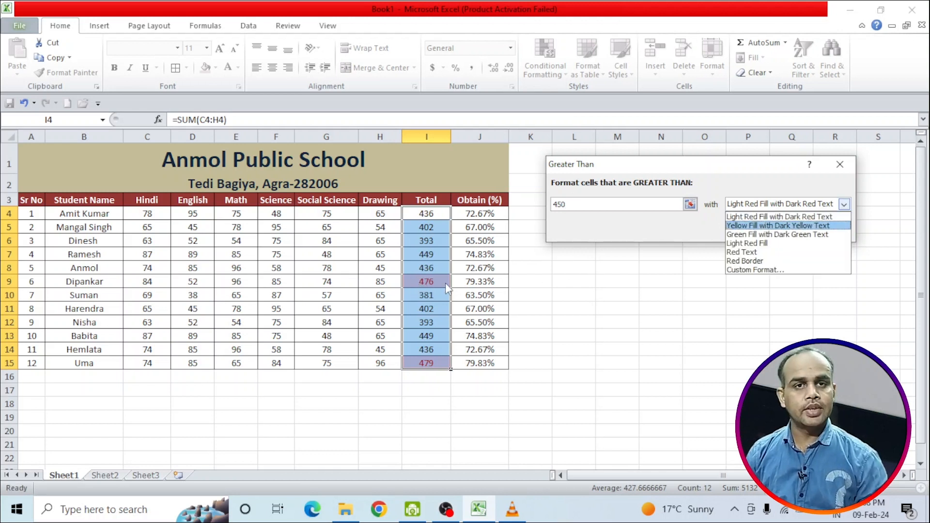
pyautogui.click(615, 225)
pyautogui.click(746, 204)
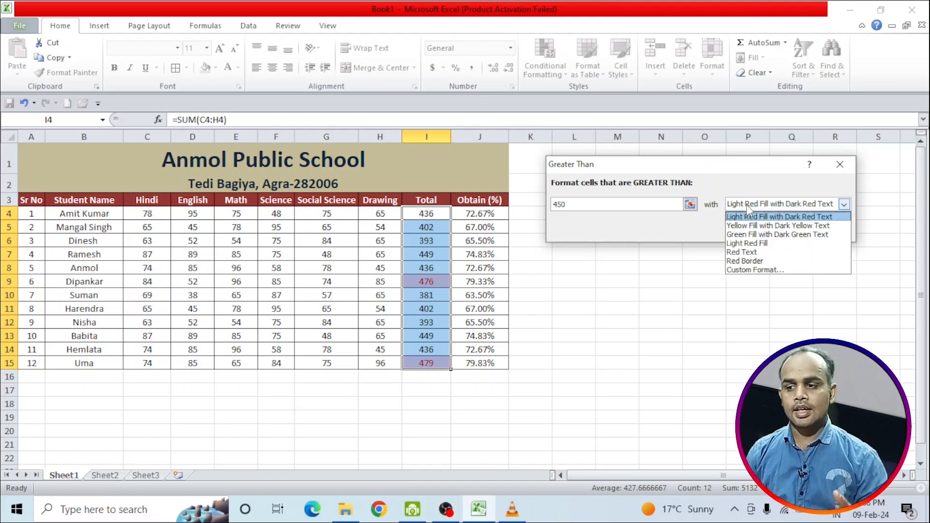
pyautogui.click(744, 228)
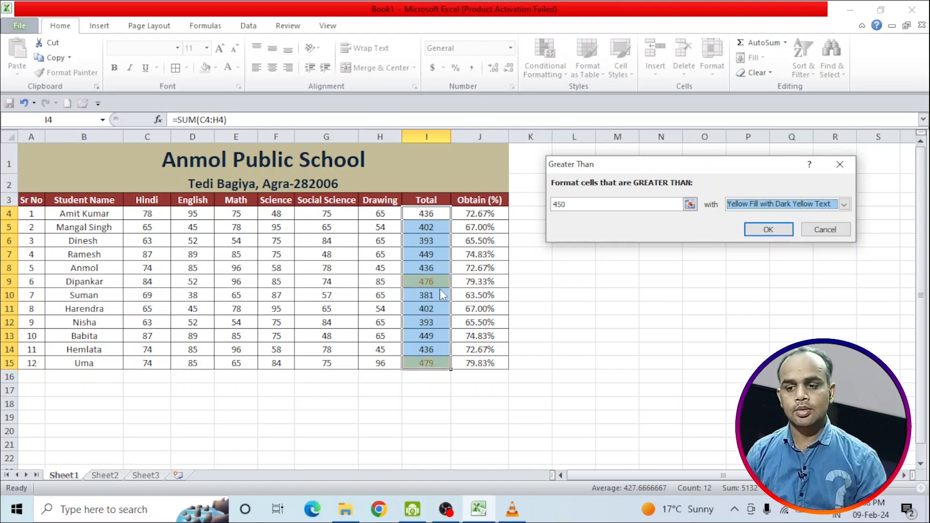
pyautogui.scroll(-1, 767, 204)
# Choose a custom format for the rule with bold font style and green font color.
pyautogui.click(767, 204)
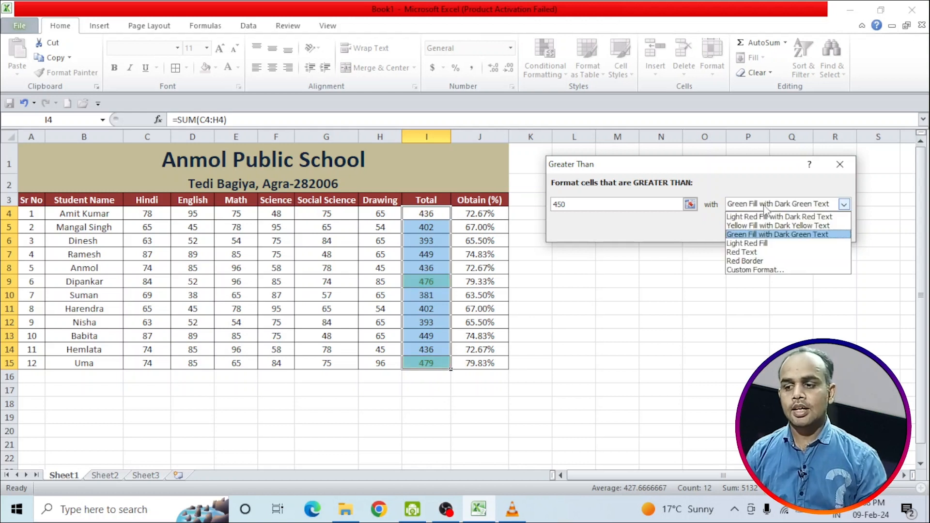
pyautogui.click(753, 271)
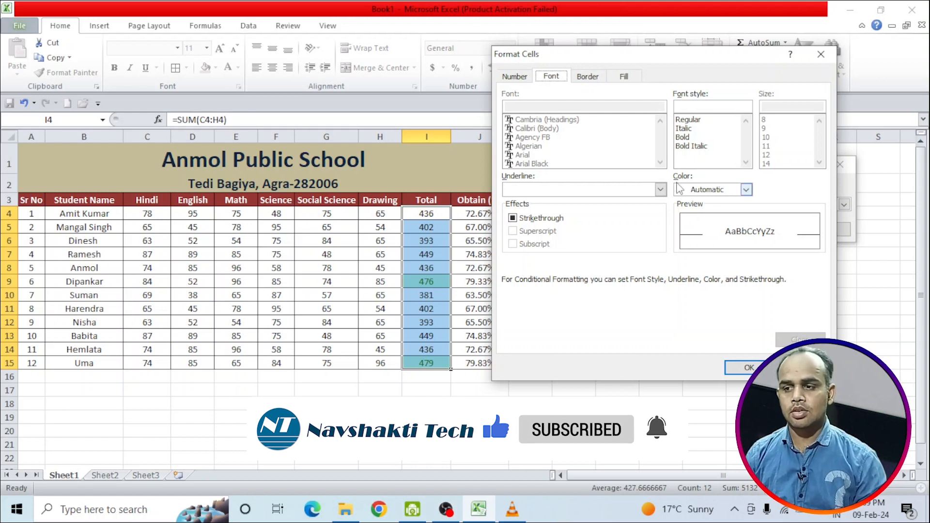
pyautogui.click(682, 138)
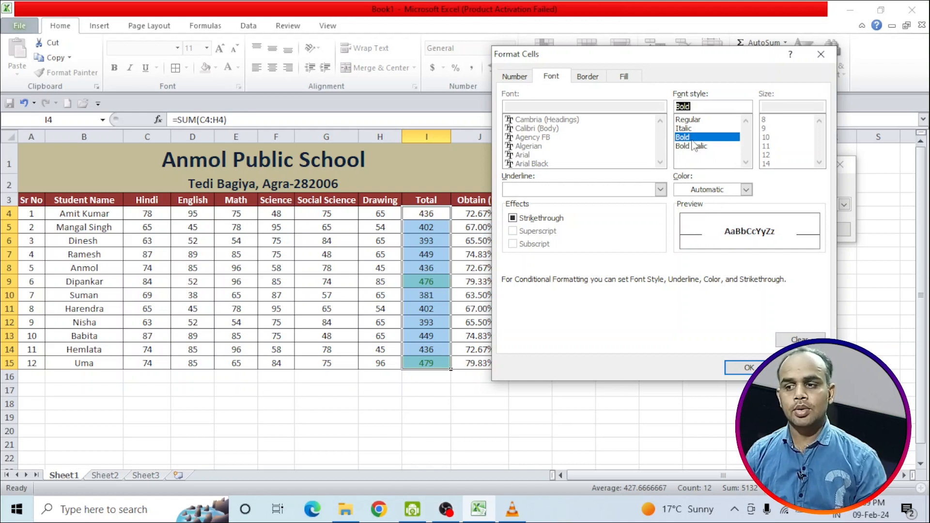
pyautogui.click(706, 191)
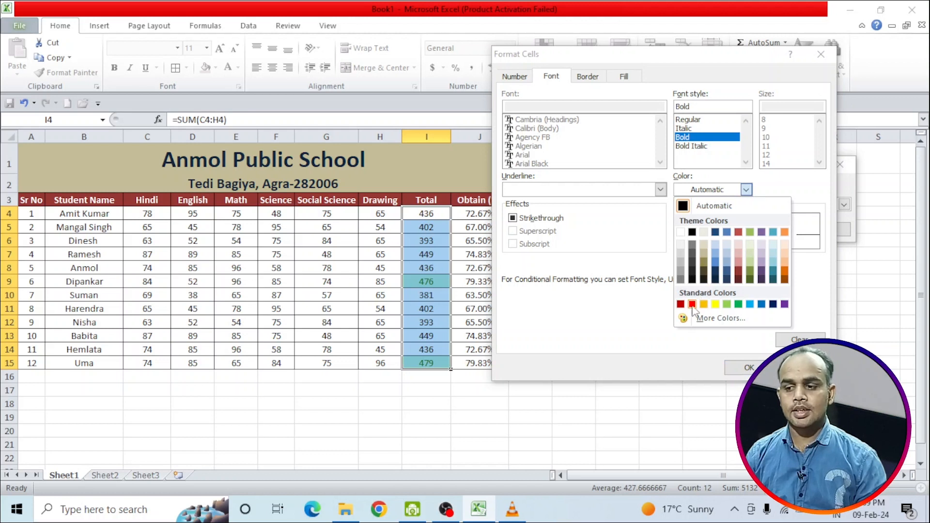
pyautogui.click(738, 304)
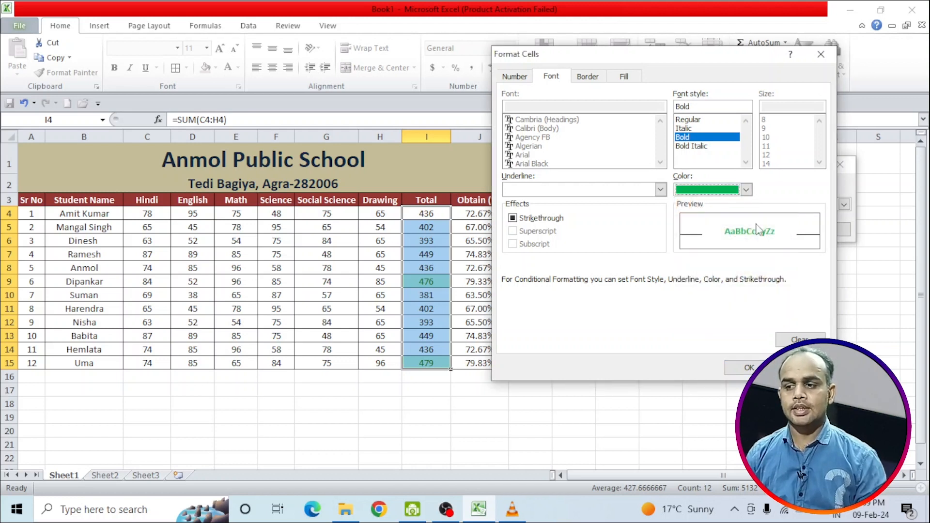
# Add a yellow background fill to the custom format and apply the Greater Than rule to the Total column.
pyautogui.click(594, 80)
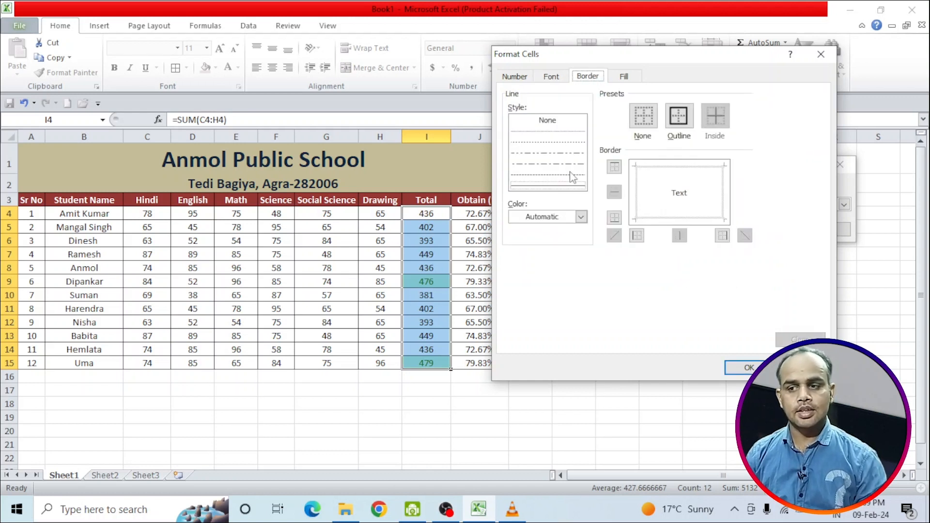
pyautogui.click(626, 77)
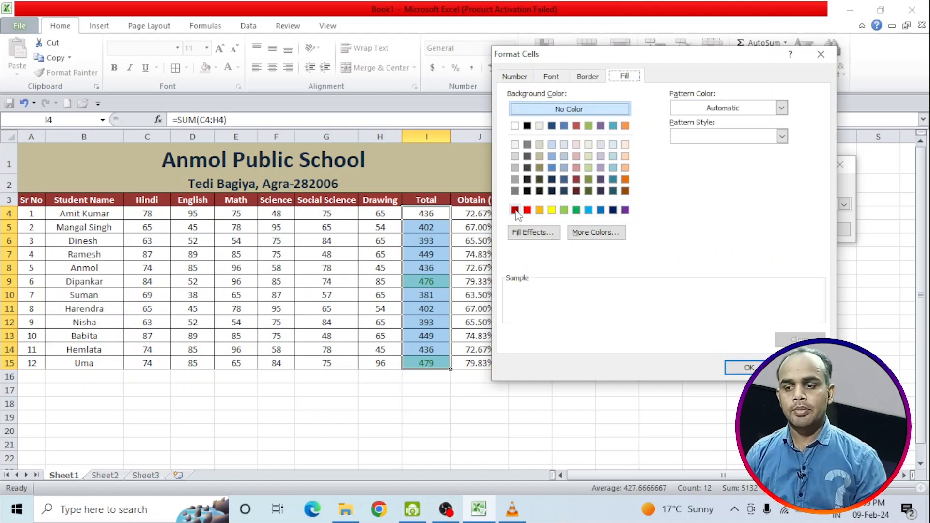
pyautogui.click(599, 234)
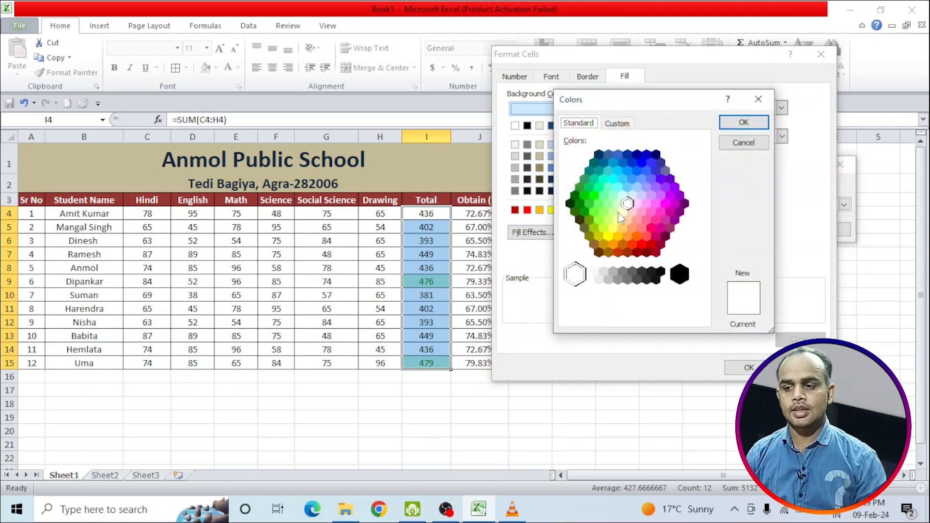
pyautogui.click(759, 99)
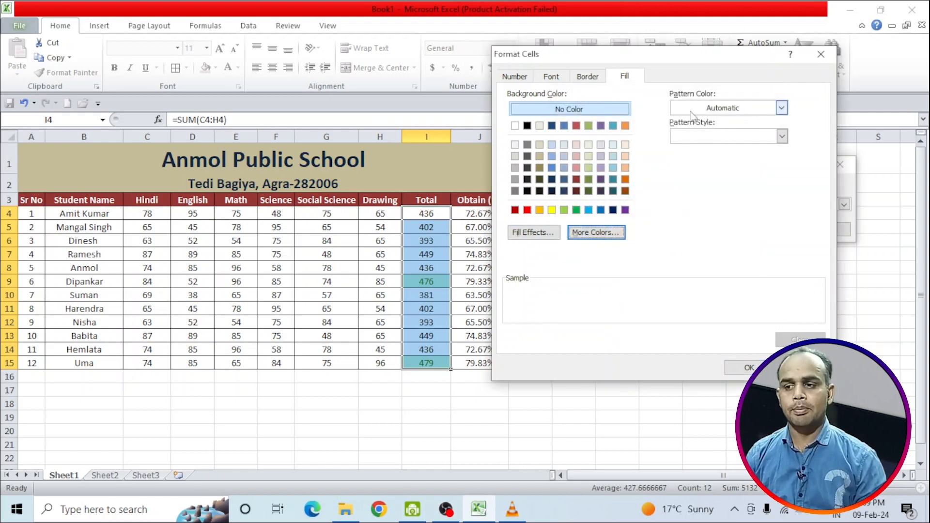
pyautogui.click(691, 137)
pyautogui.click(690, 138)
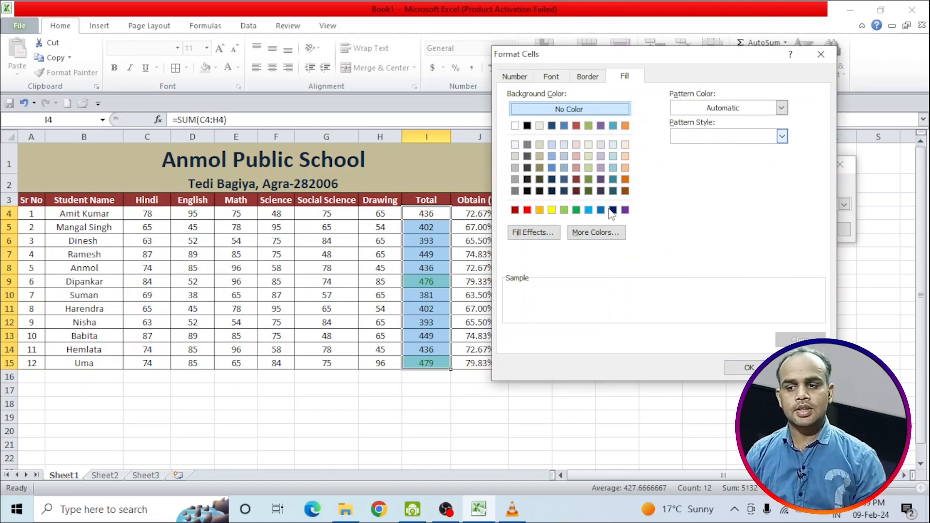
pyautogui.click(552, 210)
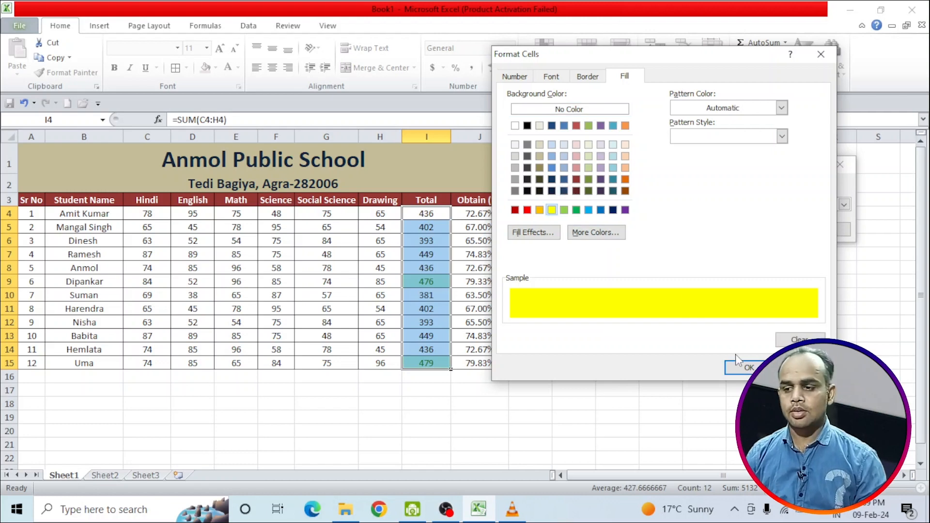
pyautogui.click(744, 370)
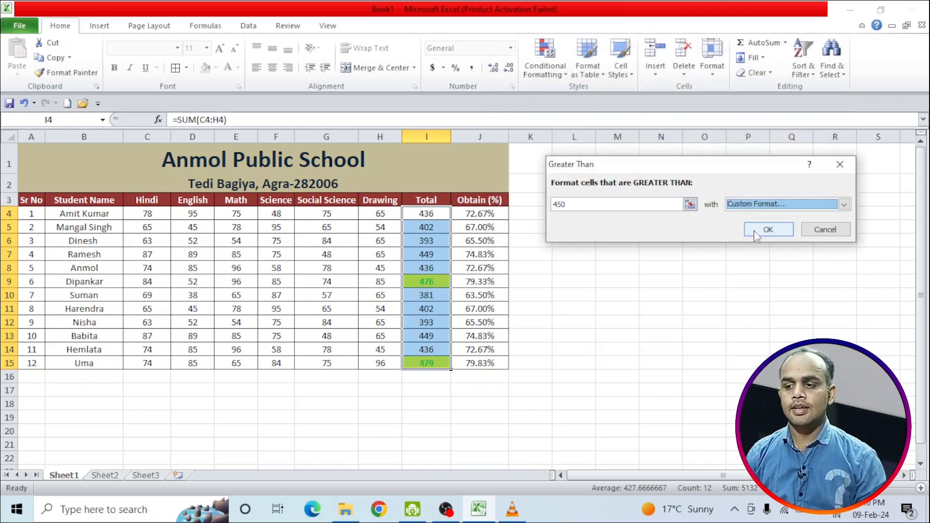
pyautogui.click(755, 231)
pyautogui.click(431, 282)
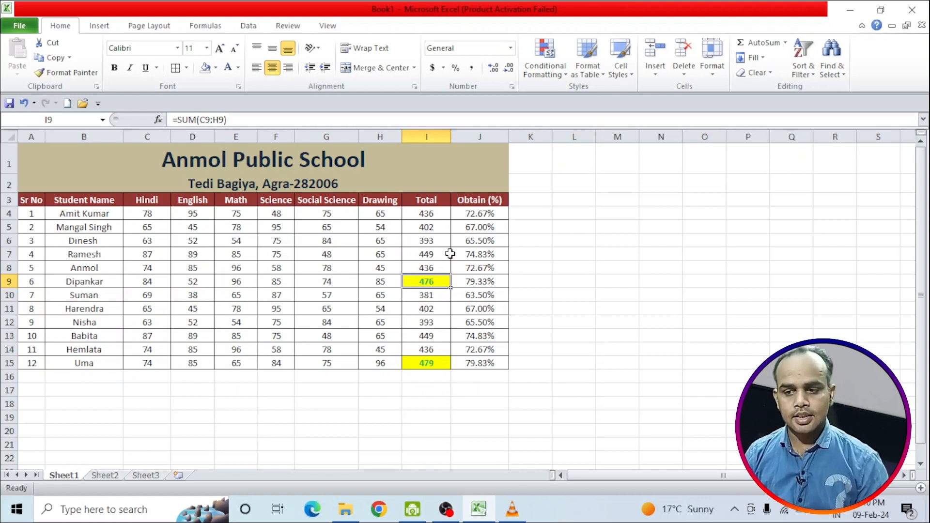
pyautogui.moveTo(436, 213); pyautogui.dragTo(425, 350)
pyautogui.click(425, 350)
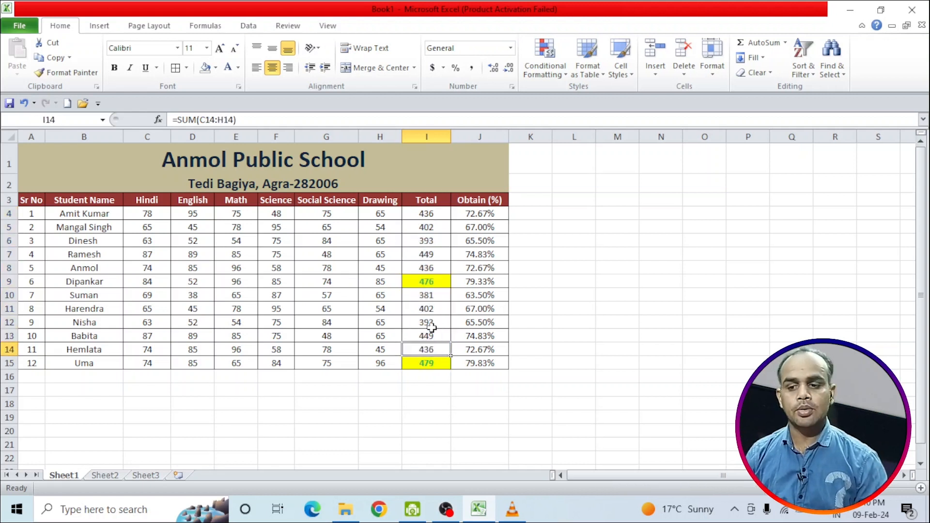
# Test the highlight rule by setting the first student's Science mark in F4 to 98.
pyautogui.click(281, 216)
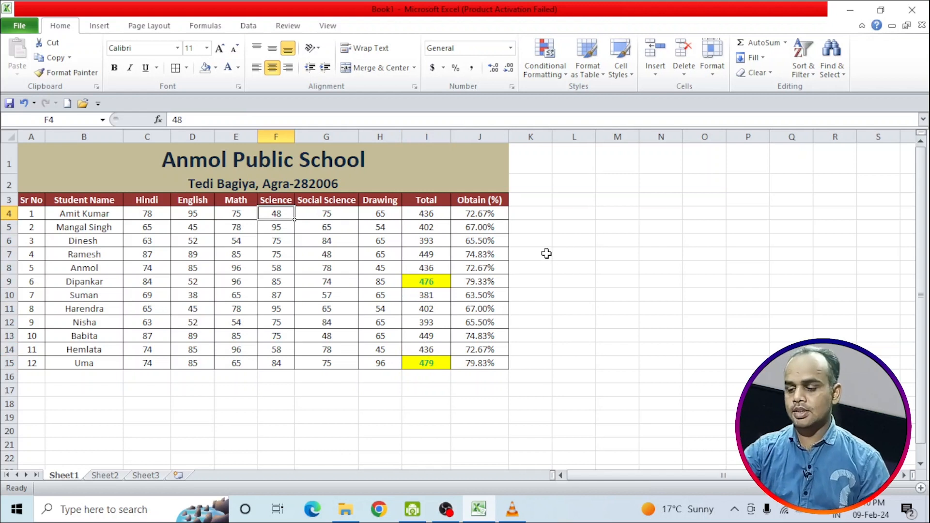
pyautogui.write('98')
pyautogui.press('Return')
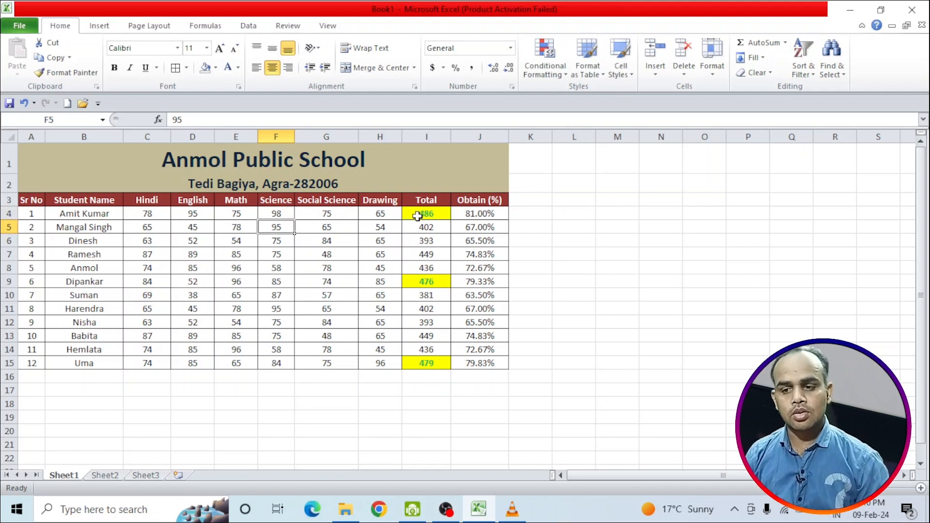
pyautogui.moveTo(416, 215); pyautogui.dragTo(438, 216)
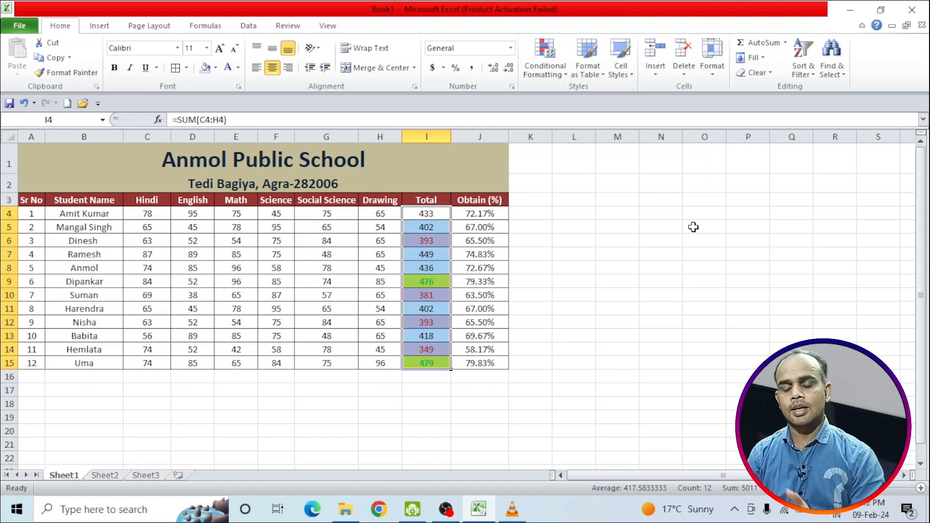
# Clear the conditional formatting rules from the selected Total cells I4:I15.
pyautogui.click(560, 74)
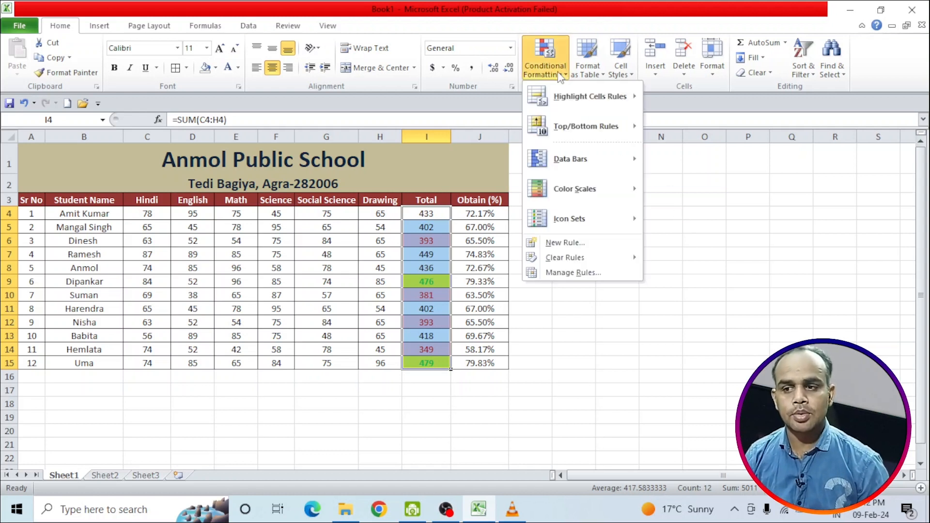
pyautogui.moveTo(560, 102)
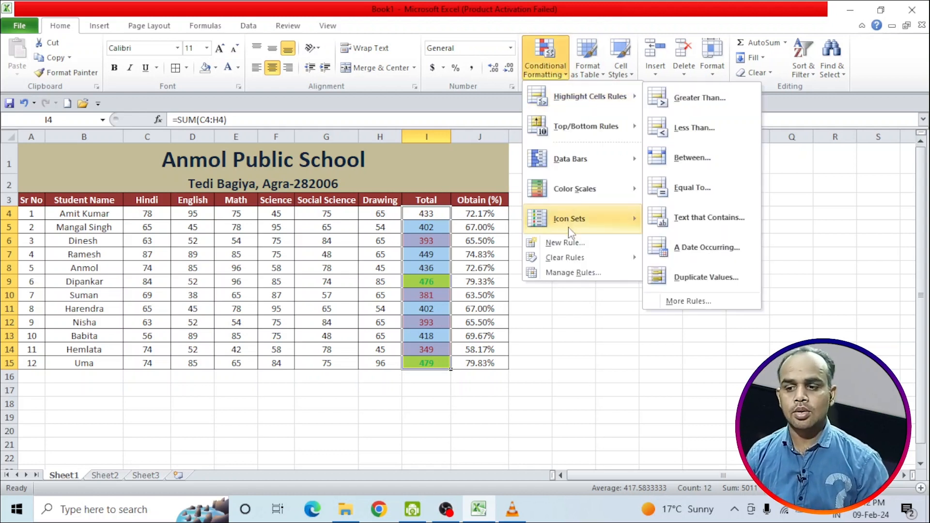
pyautogui.moveTo(566, 257)
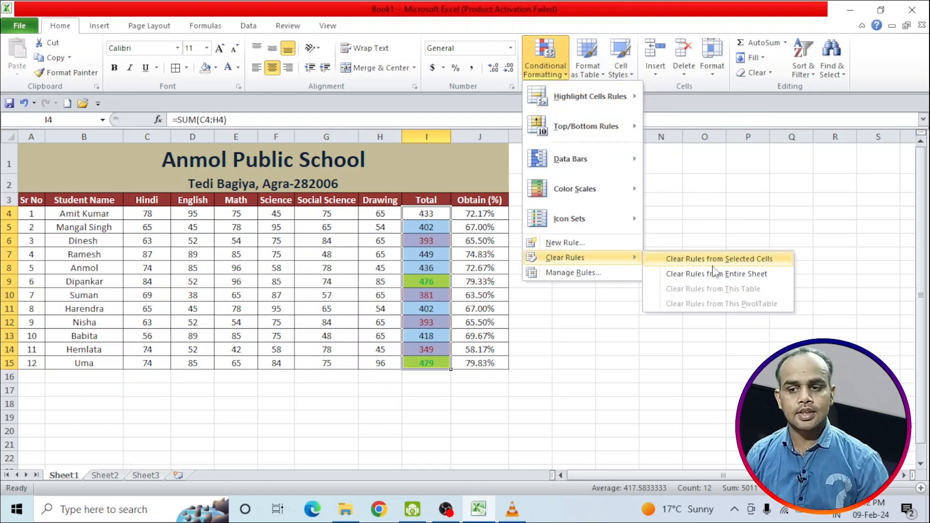
pyautogui.click(683, 262)
pyautogui.click(527, 388)
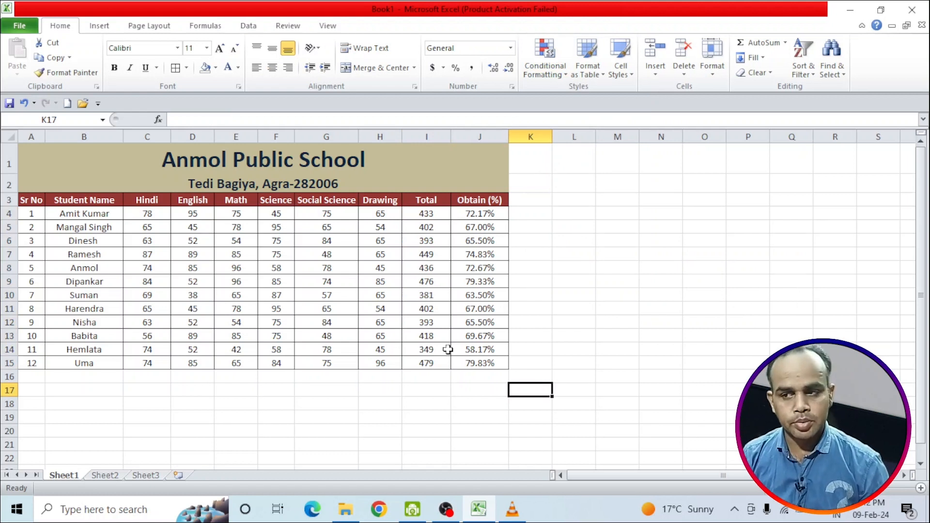
# Try a Between highlight rule for values from 350 to 400 with a custom format on the Total column.
pyautogui.moveTo(428, 216); pyautogui.dragTo(442, 364)
pyautogui.click(545, 68)
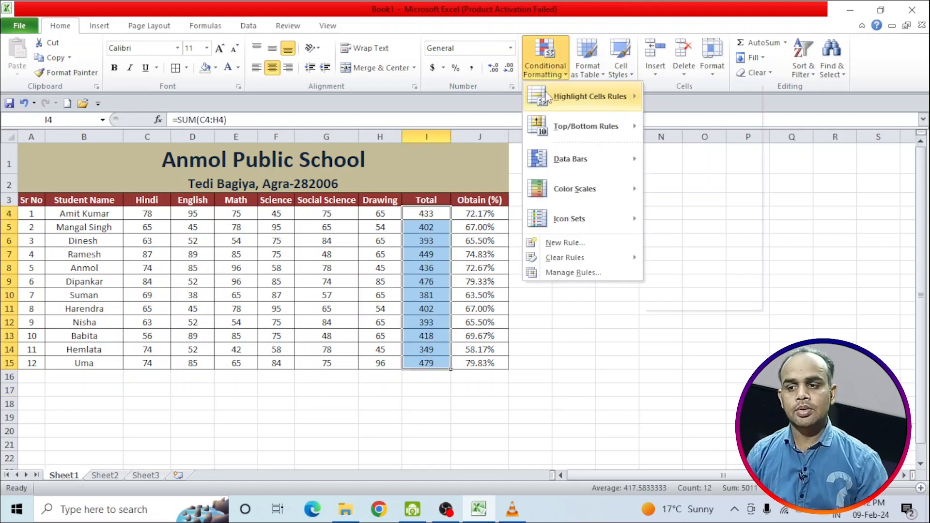
pyautogui.moveTo(599, 95)
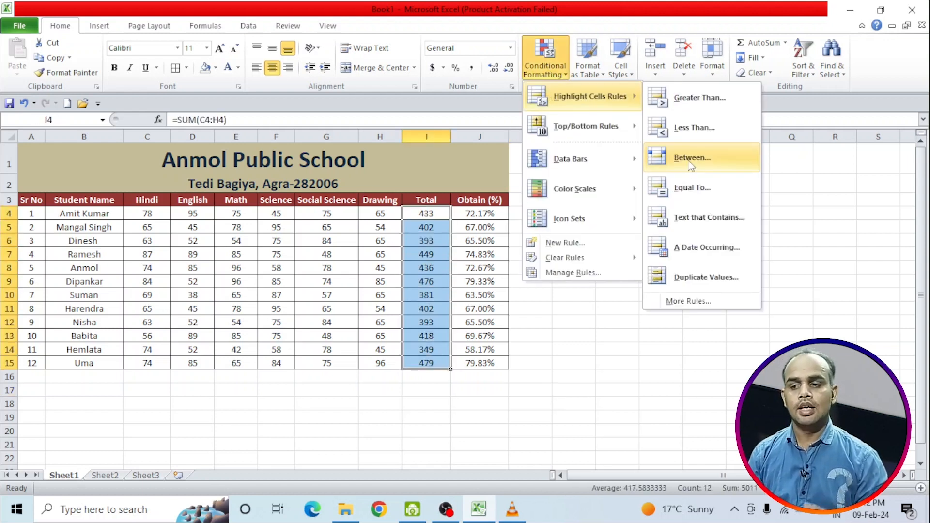
pyautogui.click(690, 160)
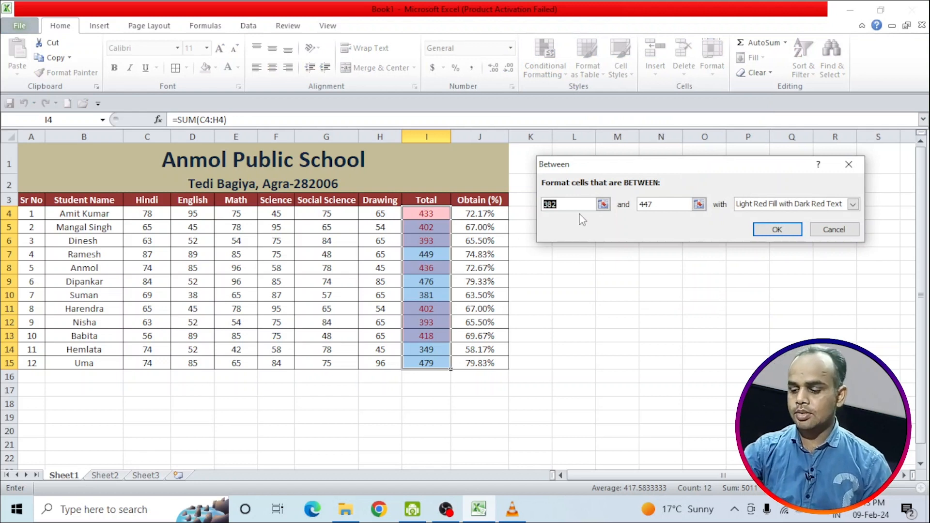
pyautogui.write('350')
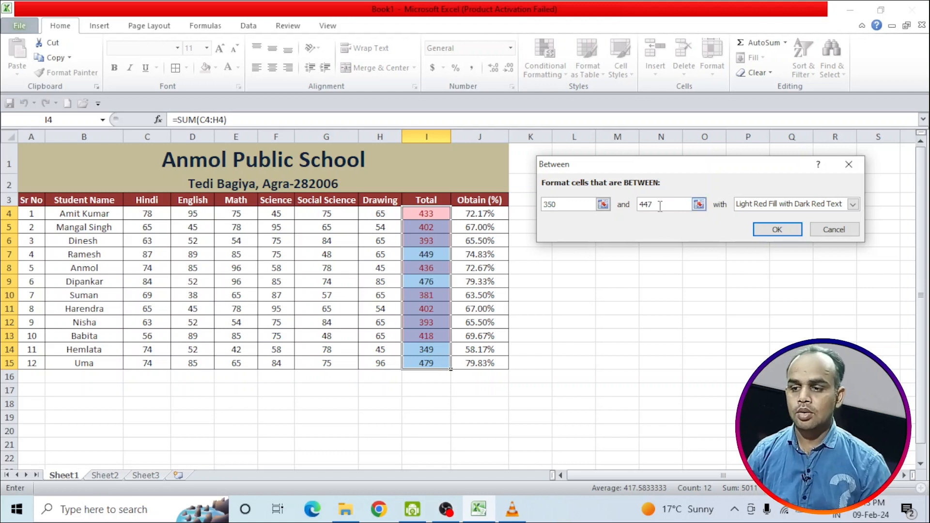
pyautogui.moveTo(659, 204); pyautogui.dragTo(638, 206)
pyautogui.write('400')
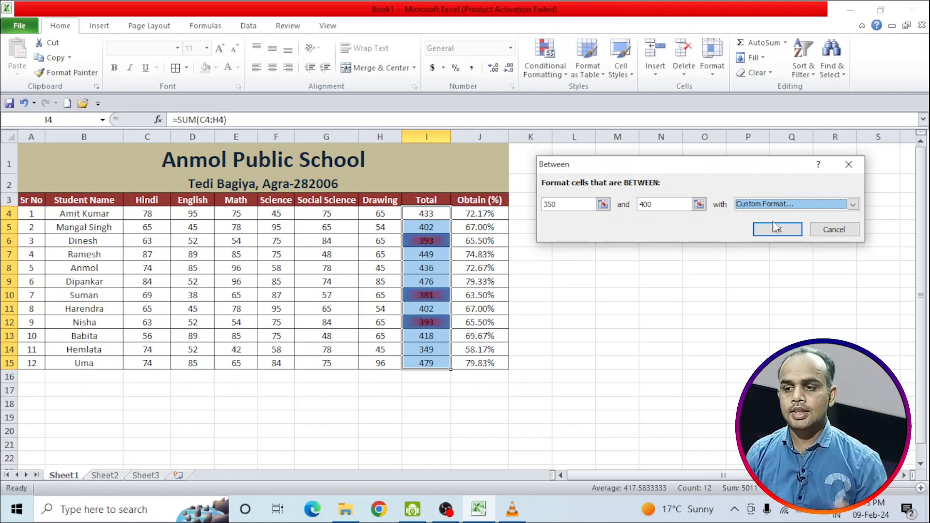
pyautogui.click(819, 232)
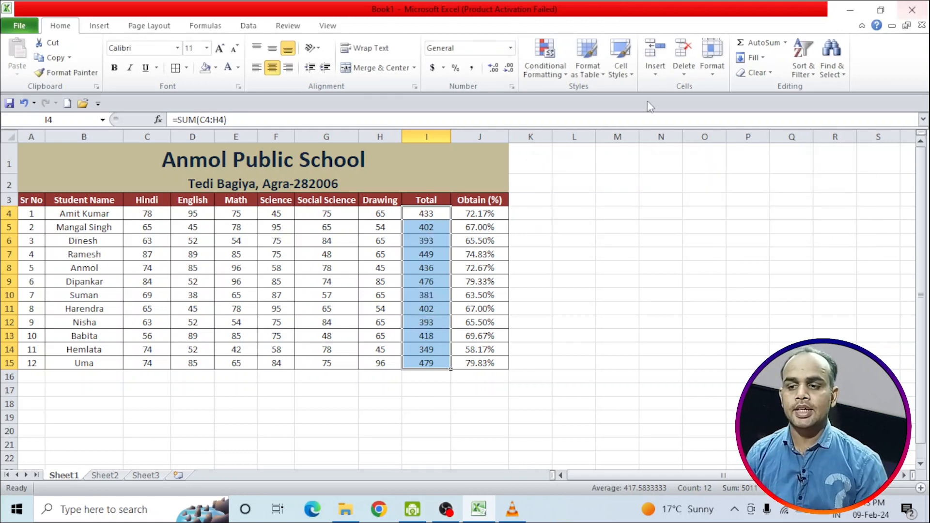
# Try an Equal To highlight rule for the value 402 on the Total column.
pyautogui.click(537, 69)
pyautogui.moveTo(562, 100)
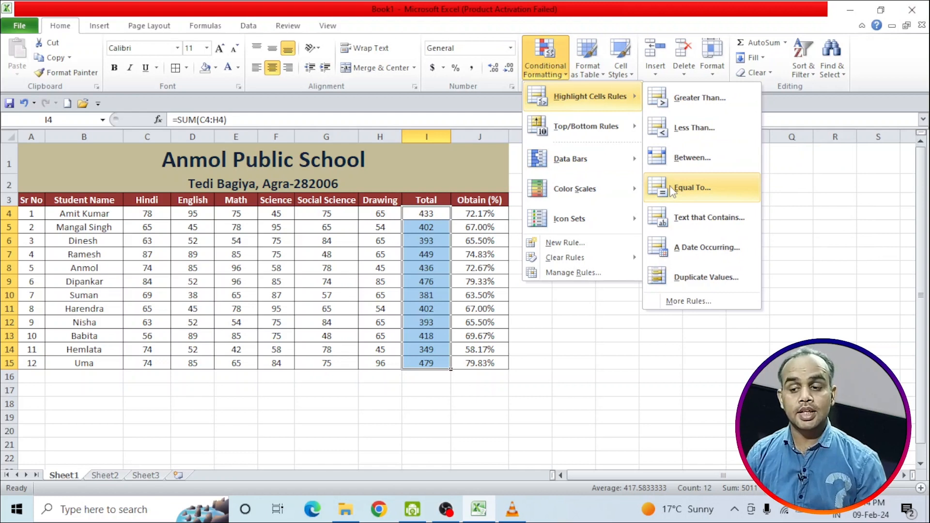
pyautogui.click(672, 190)
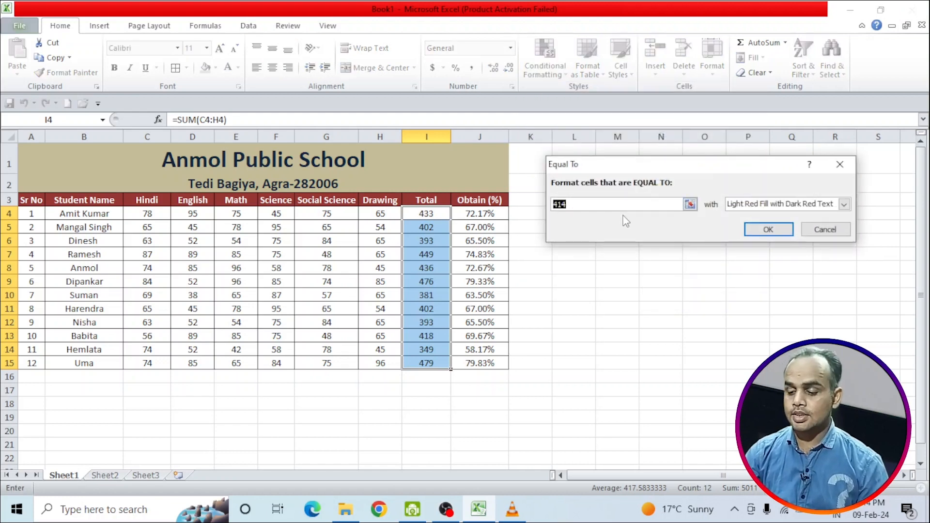
pyautogui.write('402')
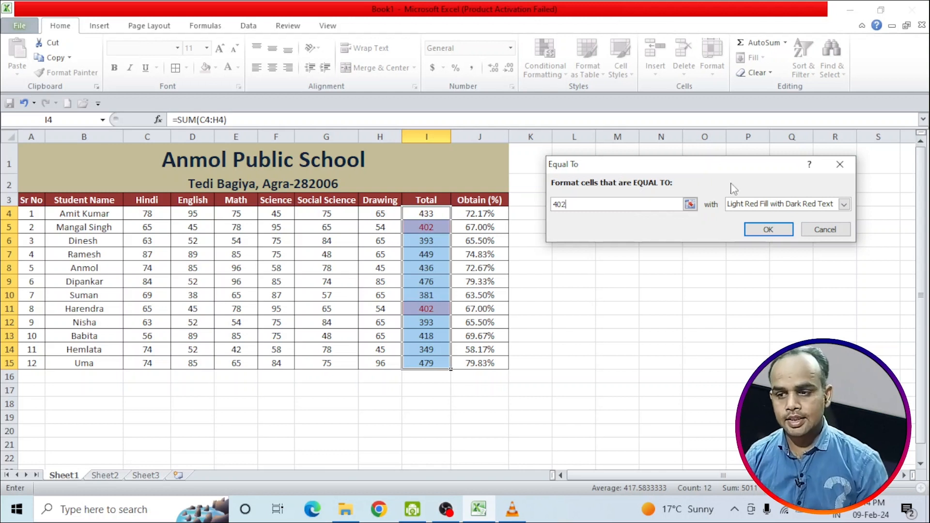
pyautogui.press('Escape')
# Try a Text That Contains highlight rule on the Student Name cells B4:B15, using part of a student's name.
pyautogui.click(545, 63)
pyautogui.moveTo(542, 104)
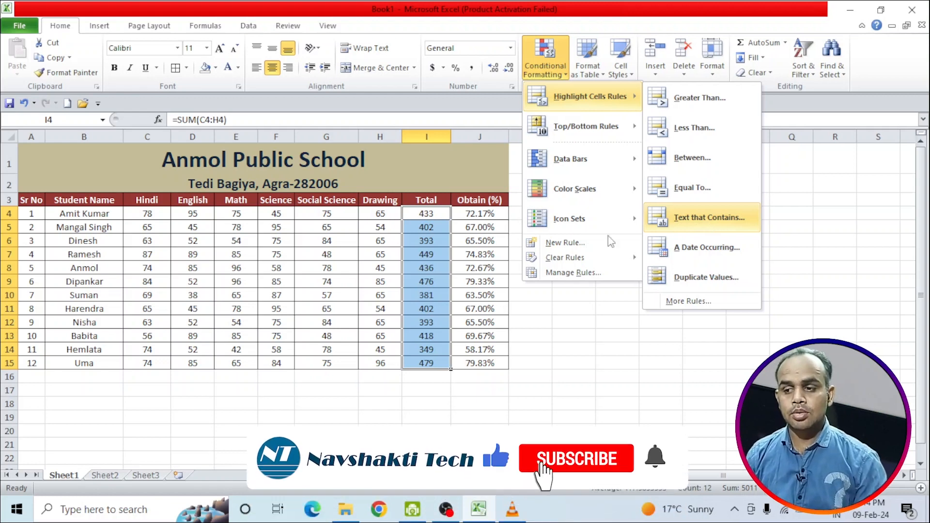
pyautogui.click(85, 218)
pyautogui.moveTo(86, 215); pyautogui.dragTo(97, 348)
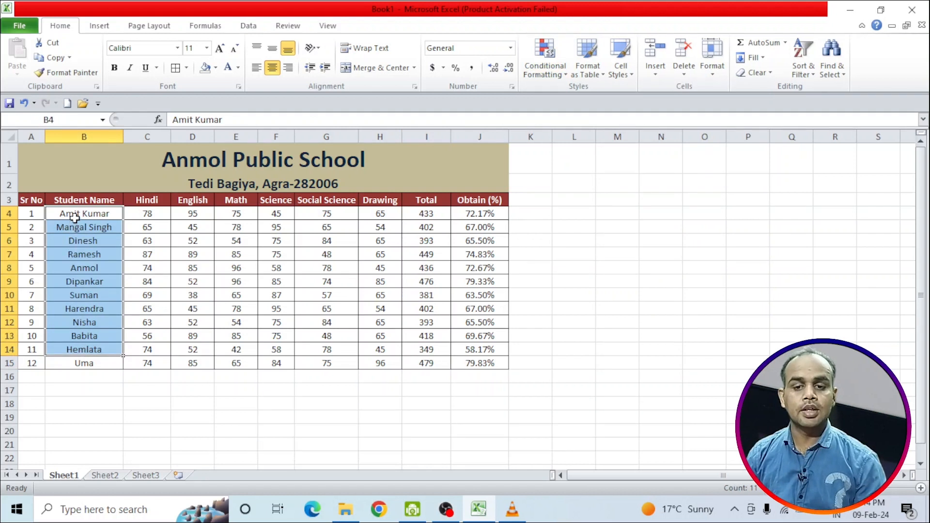
pyautogui.moveTo(74, 213); pyautogui.dragTo(80, 363)
pyautogui.click(552, 73)
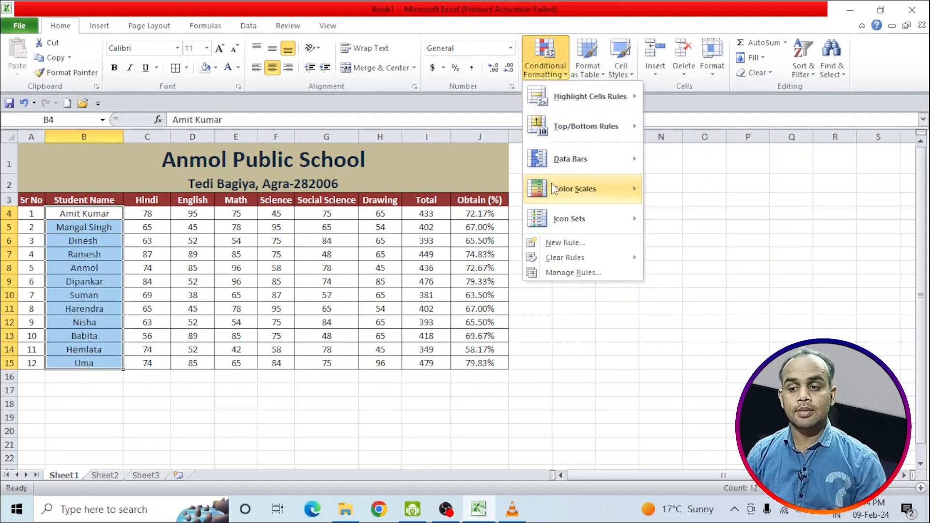
pyautogui.moveTo(554, 111)
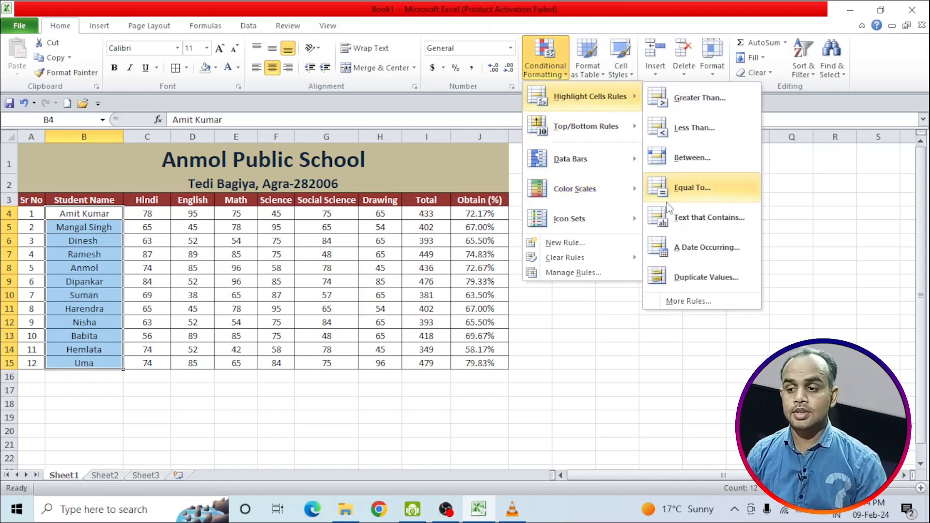
pyautogui.click(681, 216)
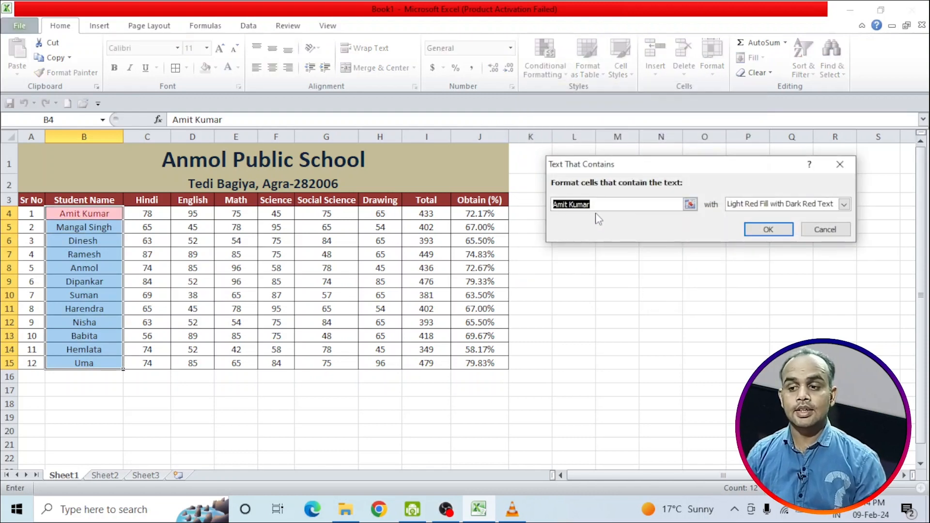
pyautogui.moveTo(603, 204); pyautogui.dragTo(546, 200)
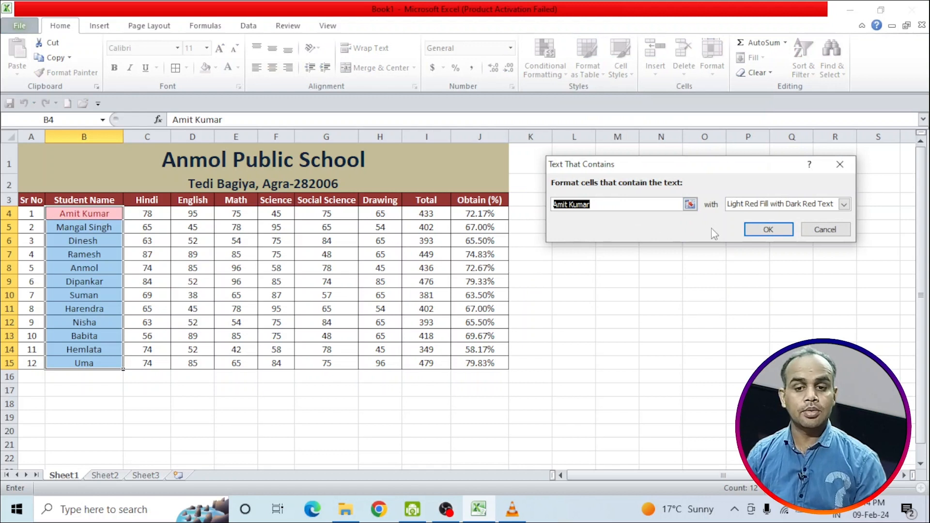
pyautogui.press('BackSpace')
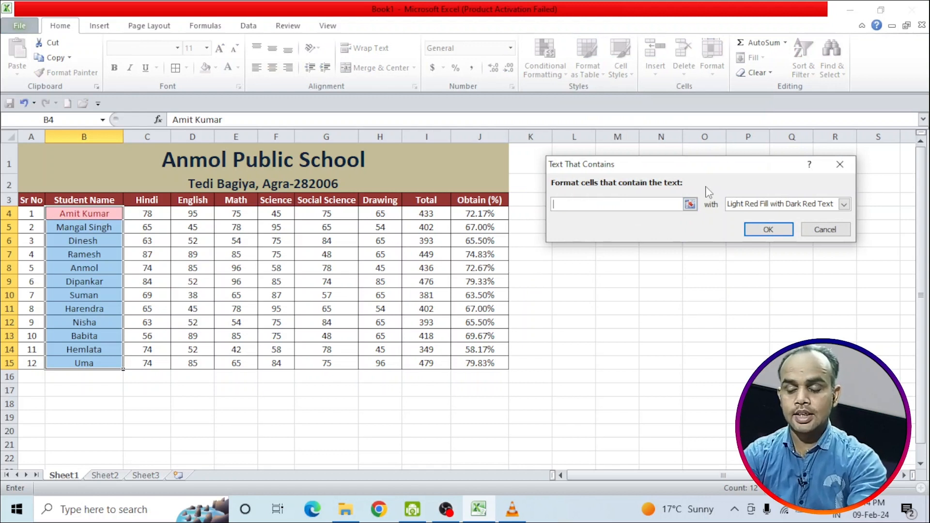
pyautogui.write('Anm')
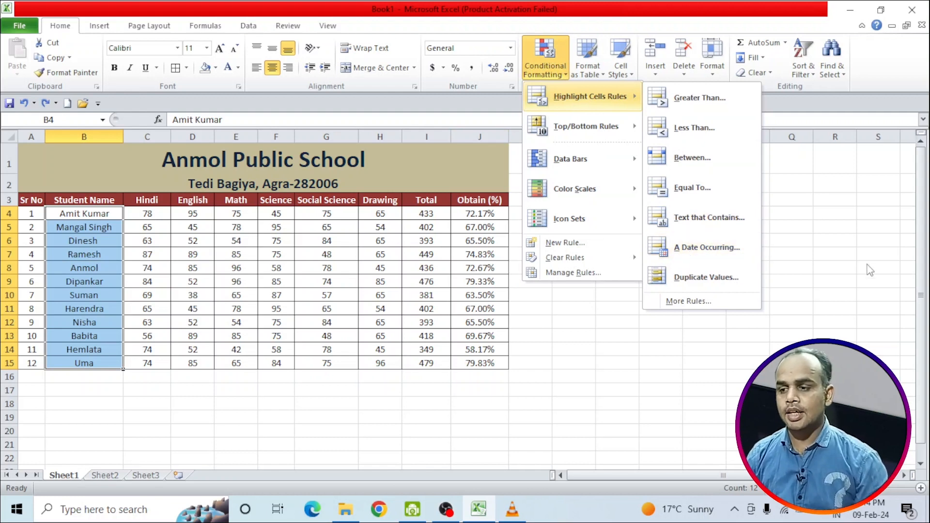
pyautogui.click(683, 270)
pyautogui.click(676, 269)
pyautogui.click(638, 210)
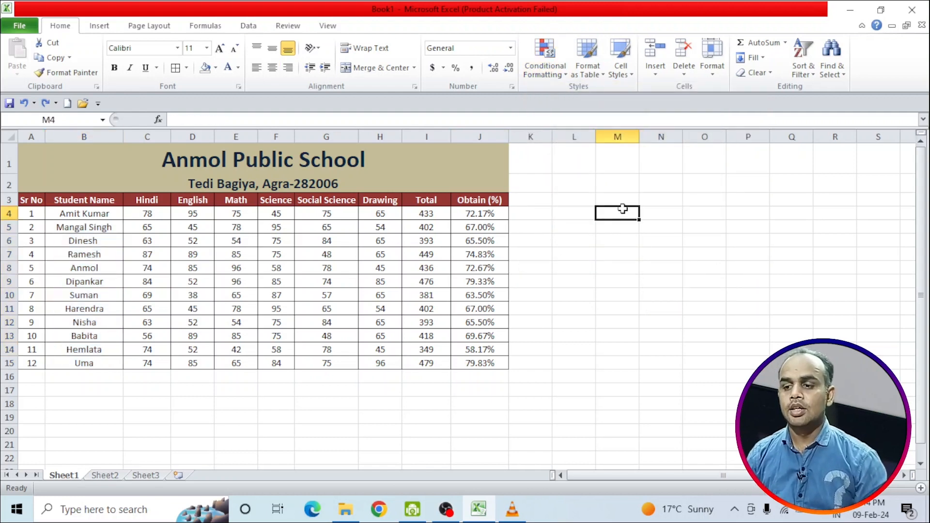
# Enter the date 09/2/2024 in cell M13.
pyautogui.click(631, 337)
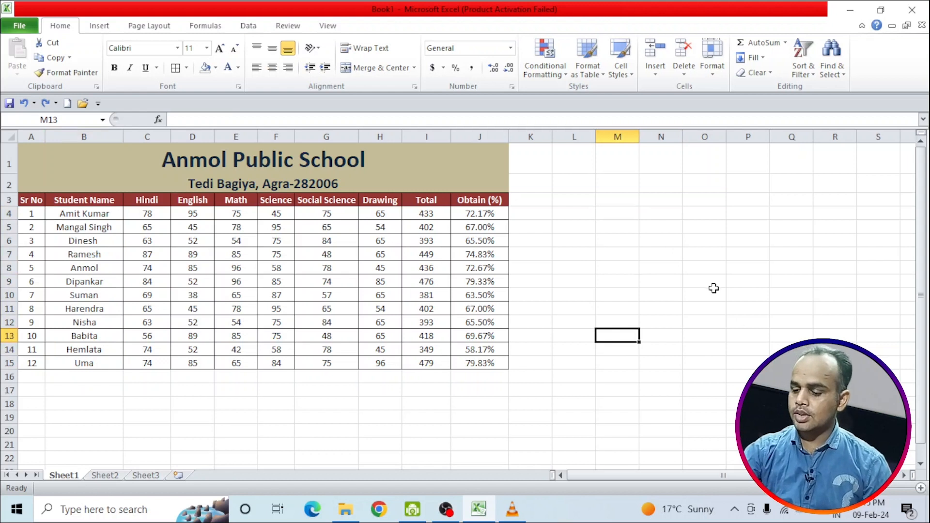
pyautogui.write('12')
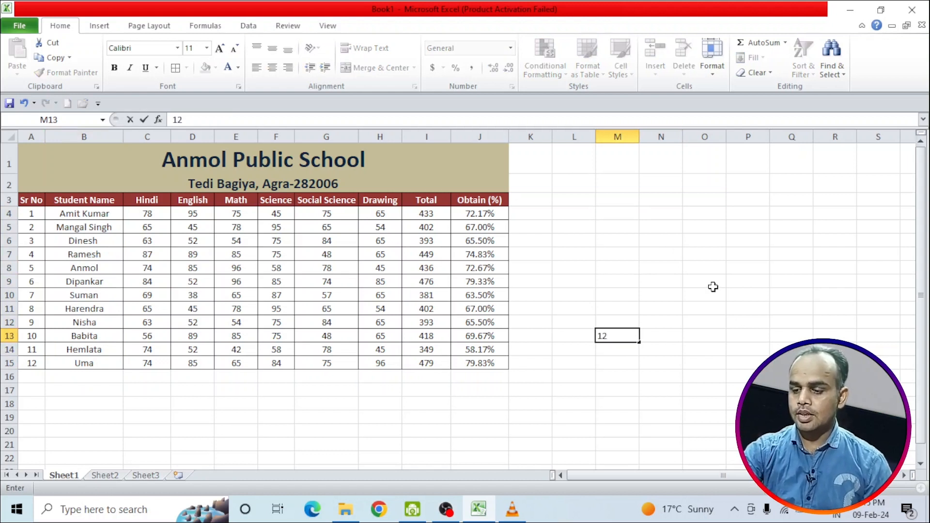
pyautogui.press('BackSpace')
pyautogui.press('BackSpace')
pyautogui.write('09')
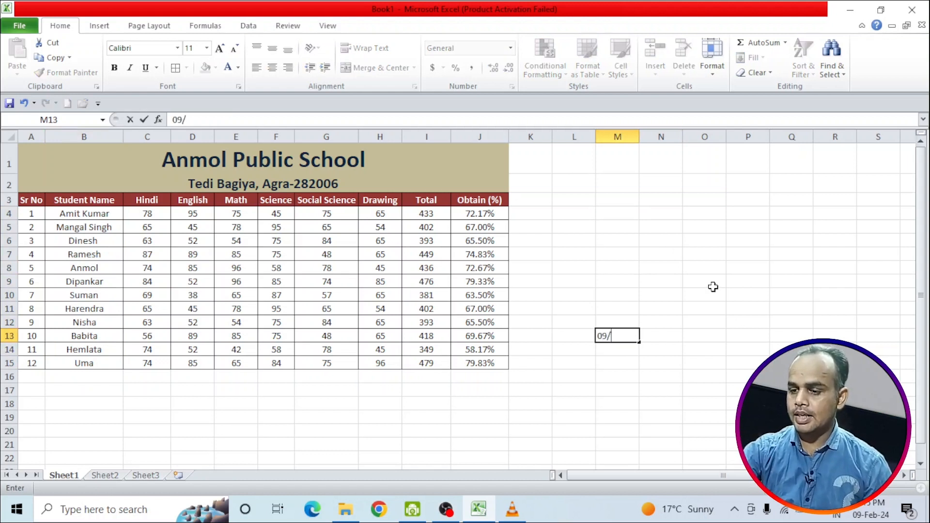
pyautogui.write('/2/2024')
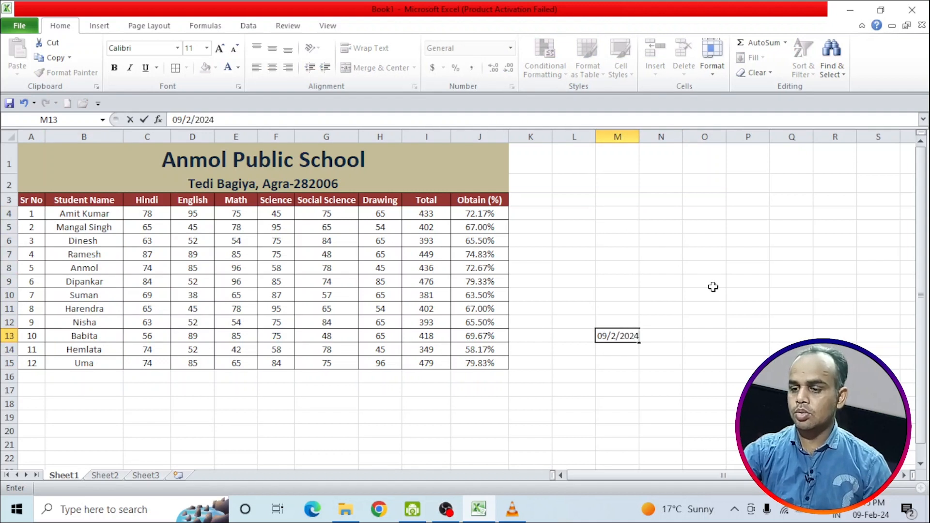
pyautogui.press('Return')
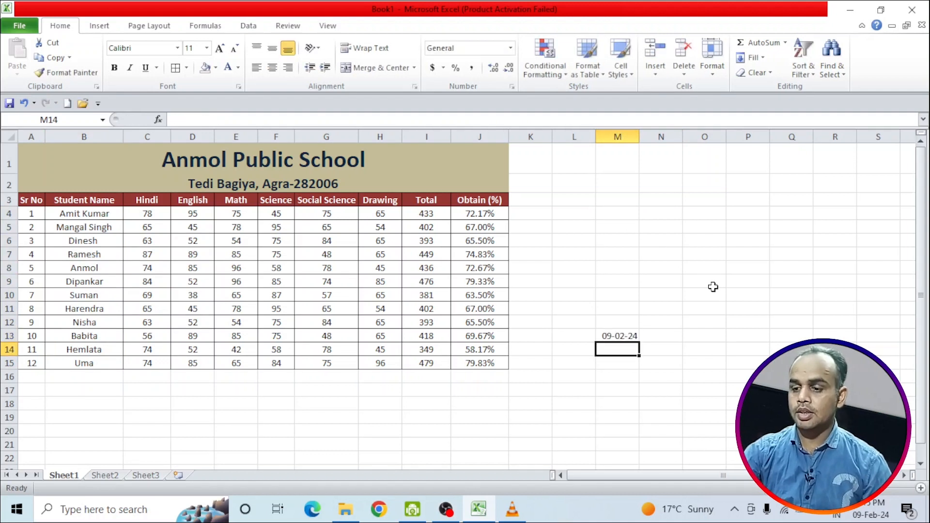
# Fill the date series from M13 up to M1 and down to M21.
pyautogui.click(623, 331)
pyautogui.moveTo(639, 345); pyautogui.dragTo(614, 140)
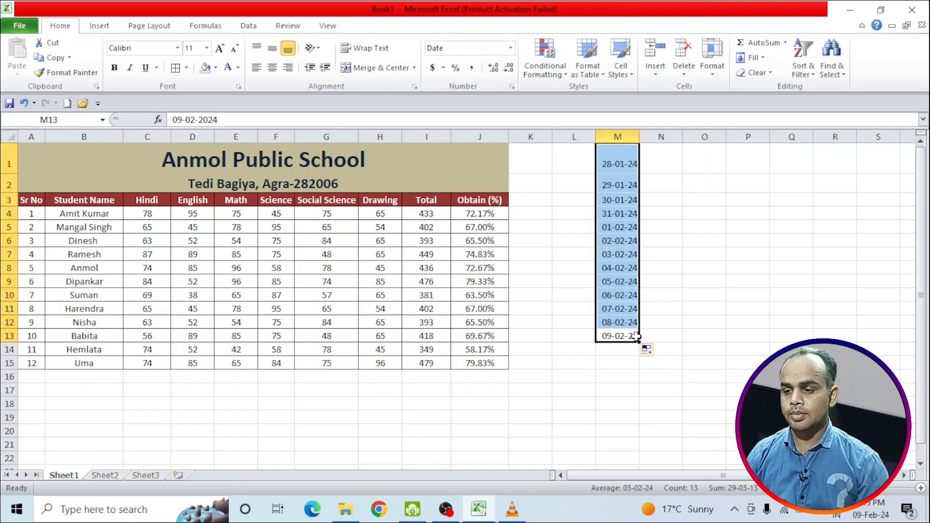
pyautogui.moveTo(639, 340); pyautogui.dragTo(640, 450)
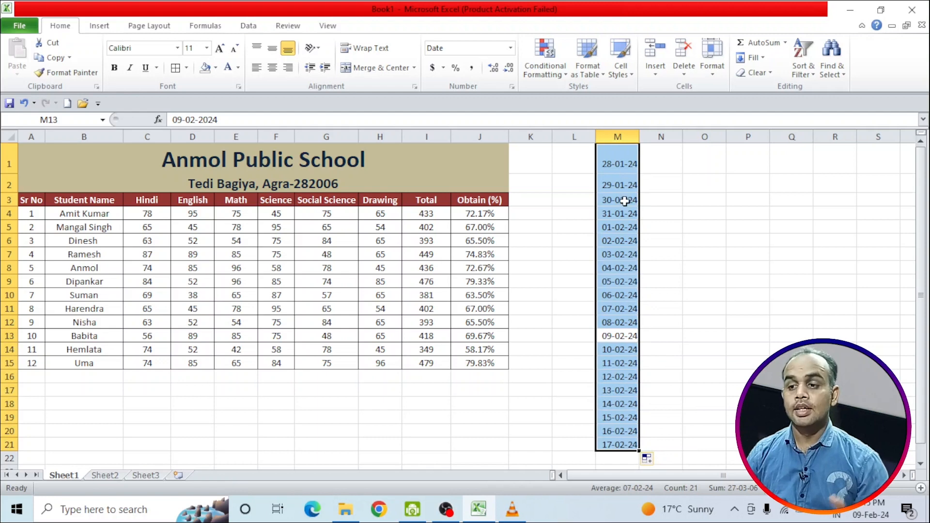
# Preview a This week date rule on M1:M21, then highlight dates occurring This Month with Light Red Fill with Dark Red Text.
pyautogui.click(545, 61)
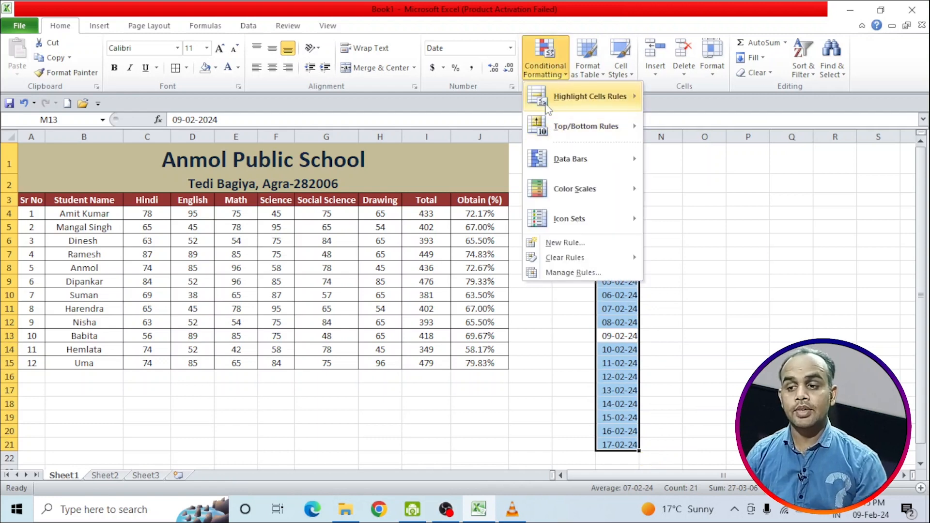
pyautogui.moveTo(591, 96)
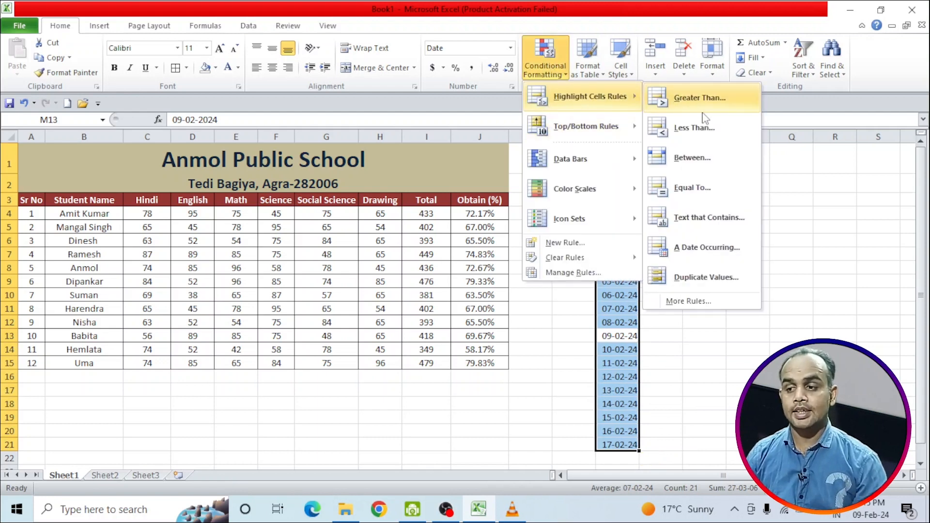
pyautogui.click(701, 250)
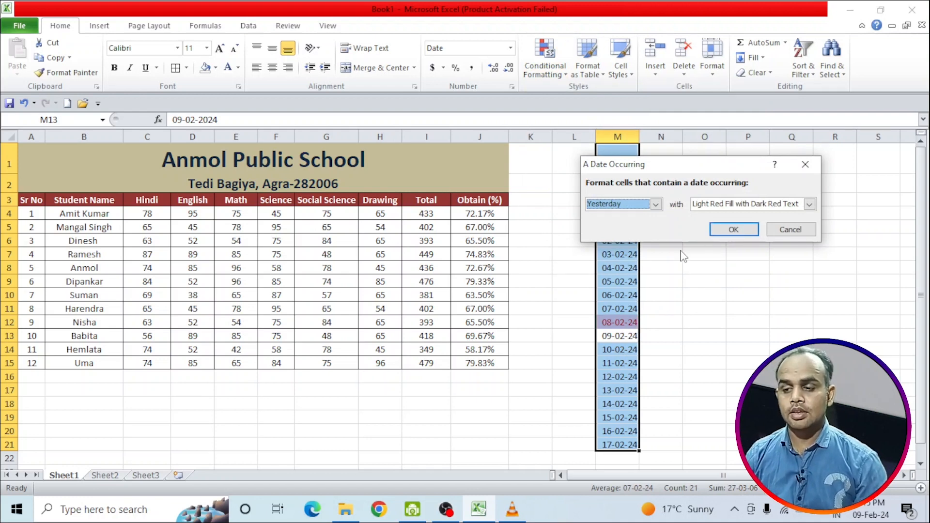
pyautogui.click(644, 204)
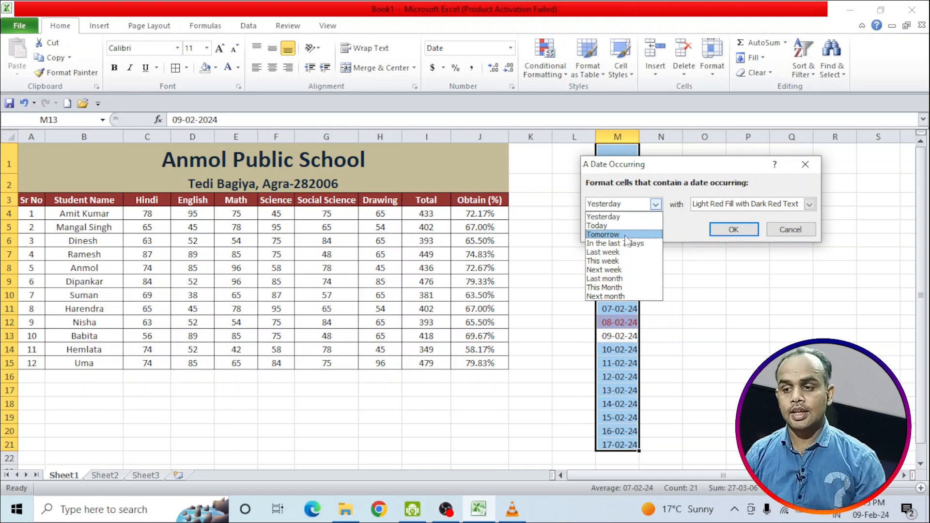
pyautogui.click(610, 261)
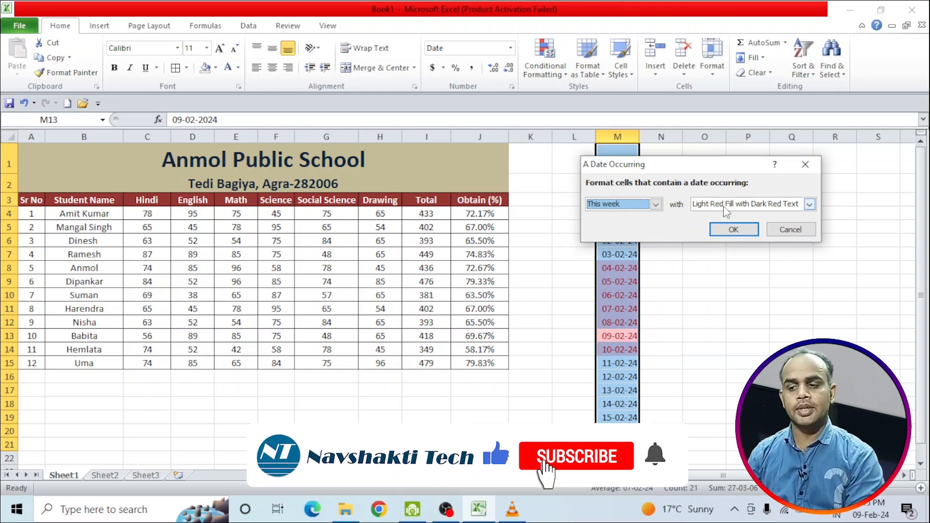
pyautogui.click(617, 203)
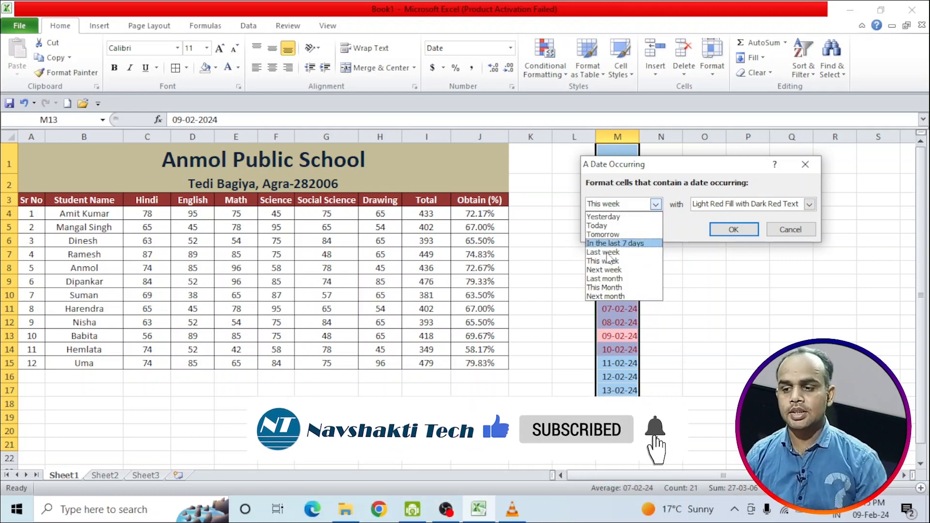
pyautogui.click(611, 289)
pyautogui.click(795, 175)
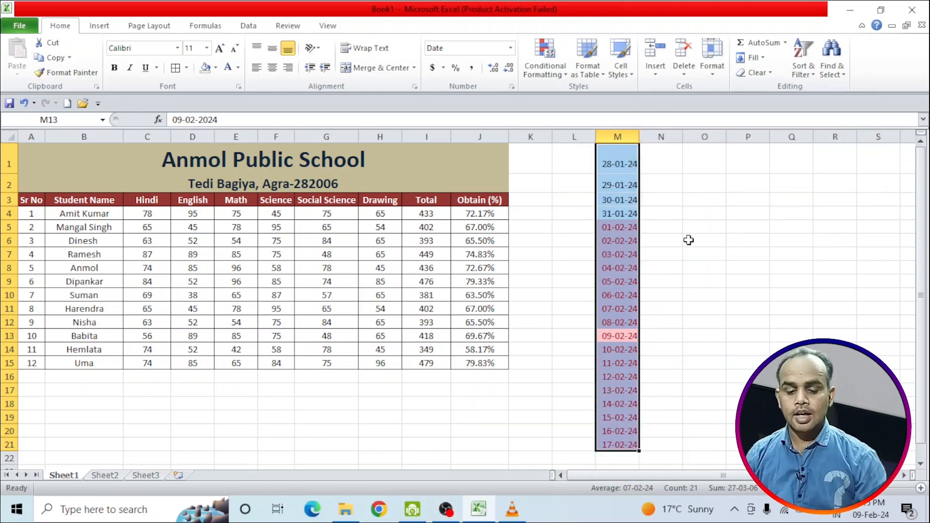
pyautogui.click(741, 213)
pyautogui.click(551, 68)
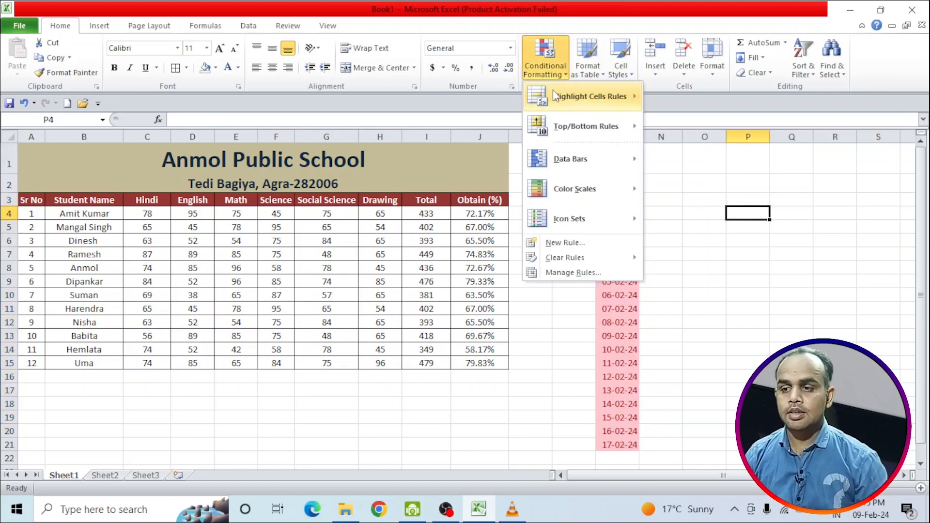
pyautogui.moveTo(557, 96)
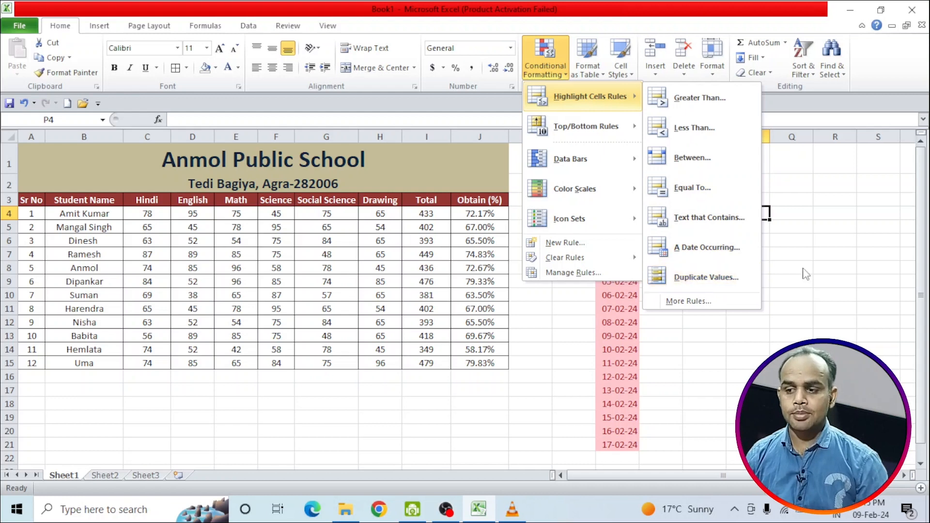
pyautogui.click(831, 265)
# Try a Duplicate Values highlight rule with Light Red Fill with Dark Red Text on the Obtain (%) cells J4:J15.
pyautogui.moveTo(431, 213); pyautogui.dragTo(428, 349)
pyautogui.moveTo(484, 214); pyautogui.dragTo(487, 362)
pyautogui.click(545, 60)
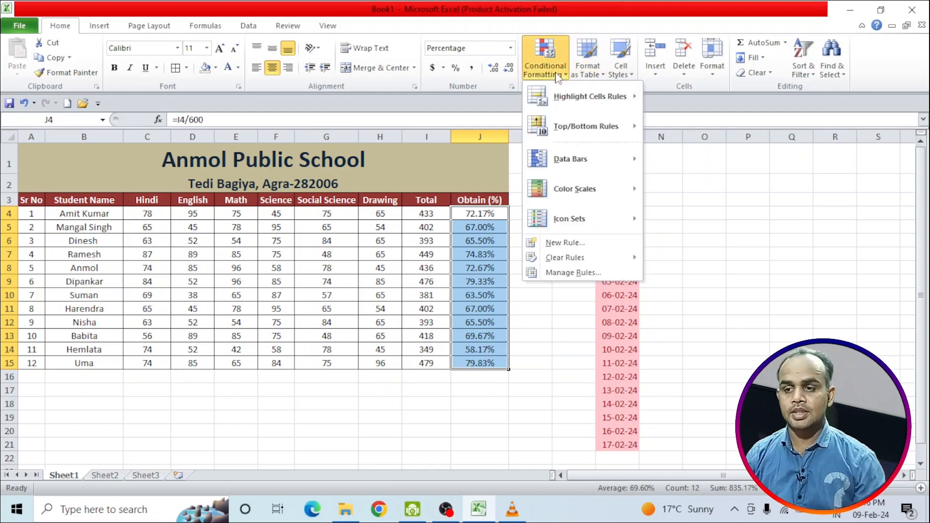
pyautogui.moveTo(590, 97)
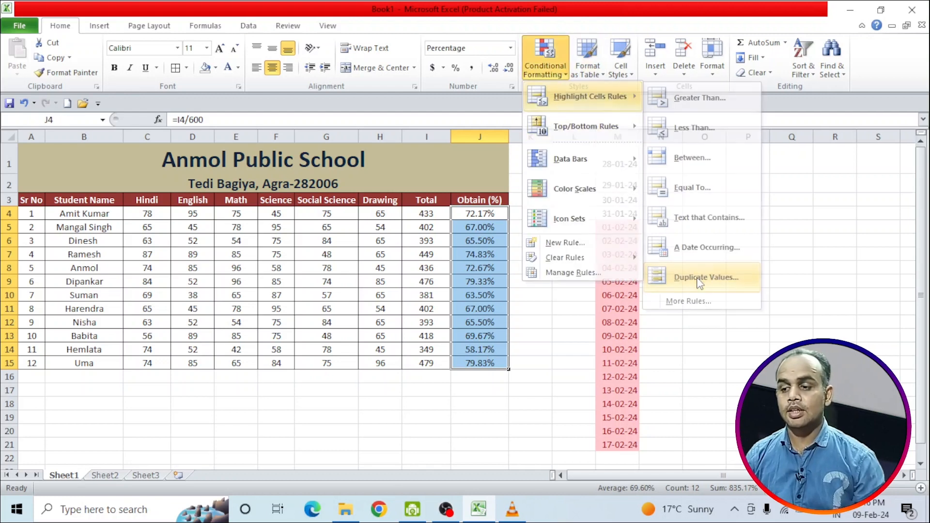
pyautogui.click(699, 279)
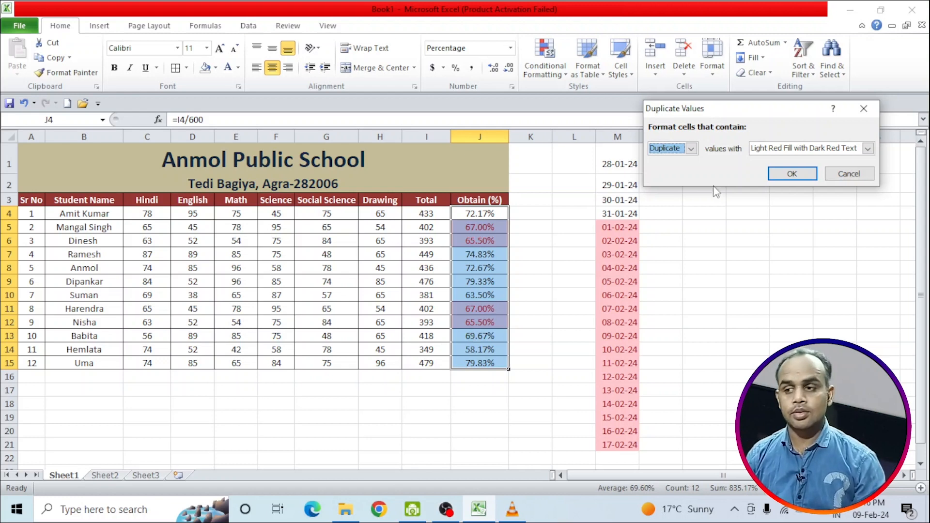
pyautogui.click(829, 174)
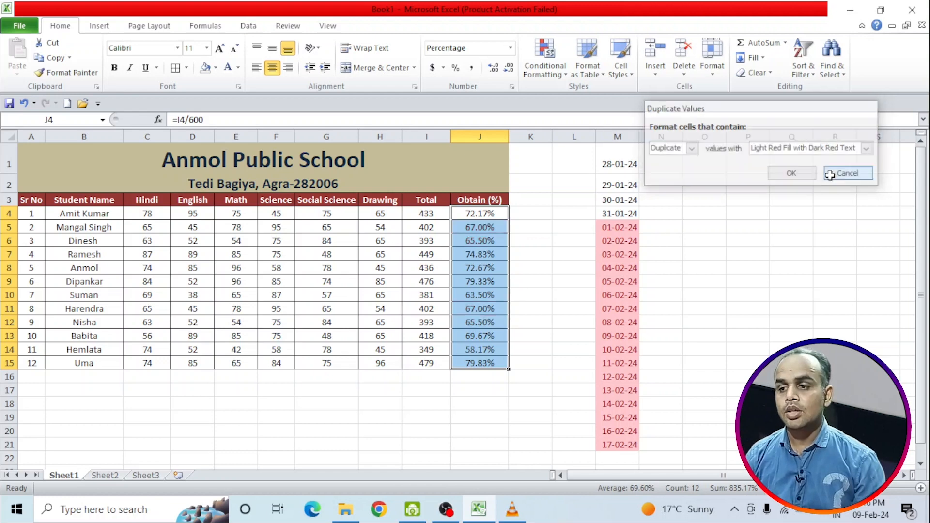
# Show the Highlight Cells Rules choices for the Obtain (%) cells J4:J15.
pyautogui.click(557, 72)
pyautogui.moveTo(569, 103)
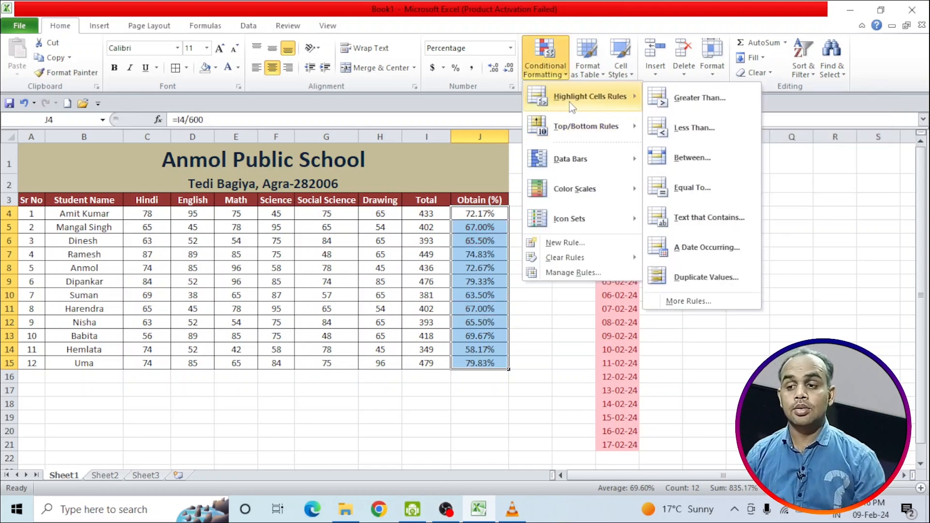